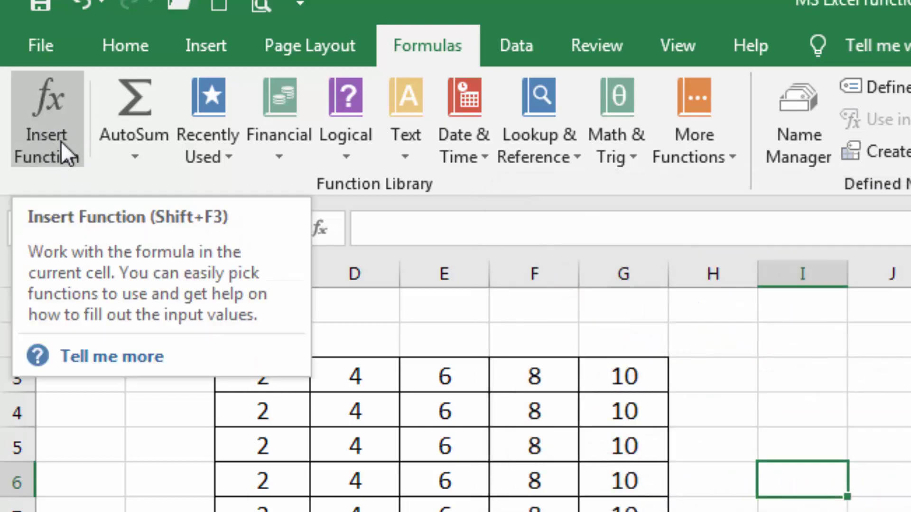
# Look through the function categories offered by Insert Function for cell I3, and close the dialog without inserting anything.
pyautogui.click(771, 377)
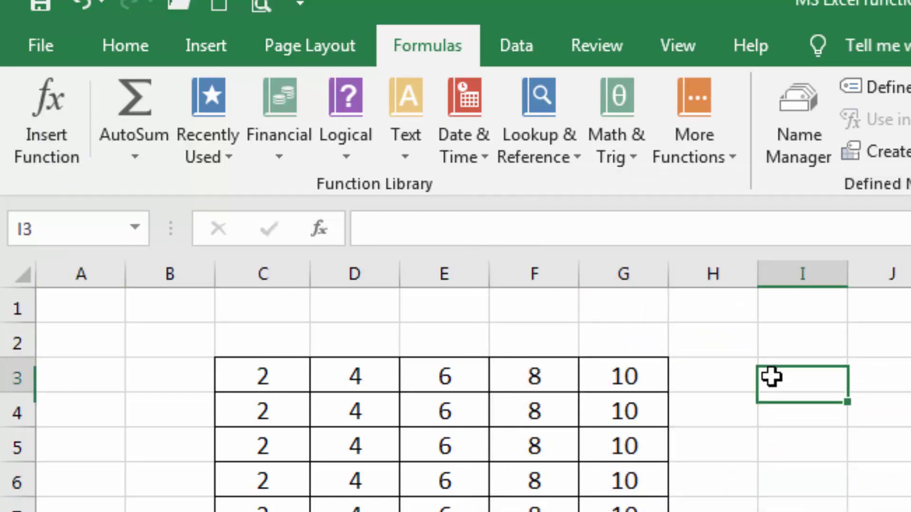
pyautogui.click(51, 146)
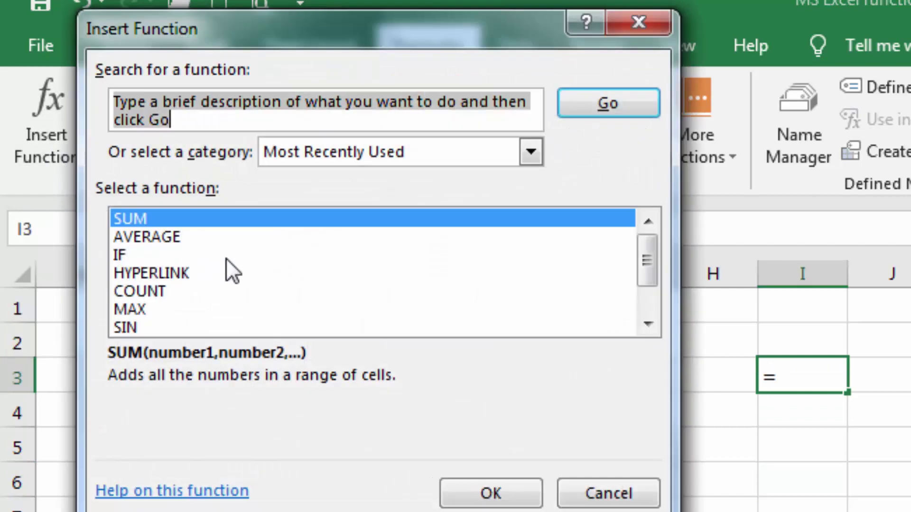
pyautogui.moveTo(646, 270); pyautogui.dragTo(651, 243)
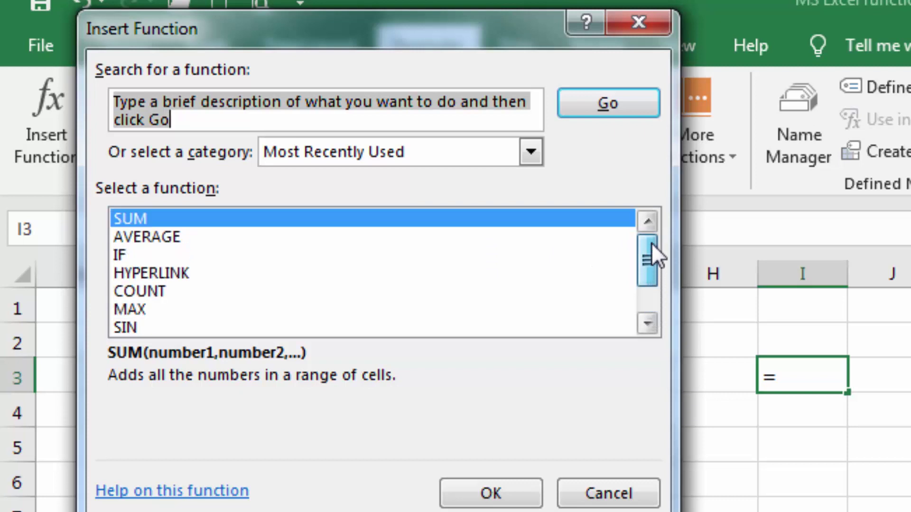
pyautogui.click(531, 152)
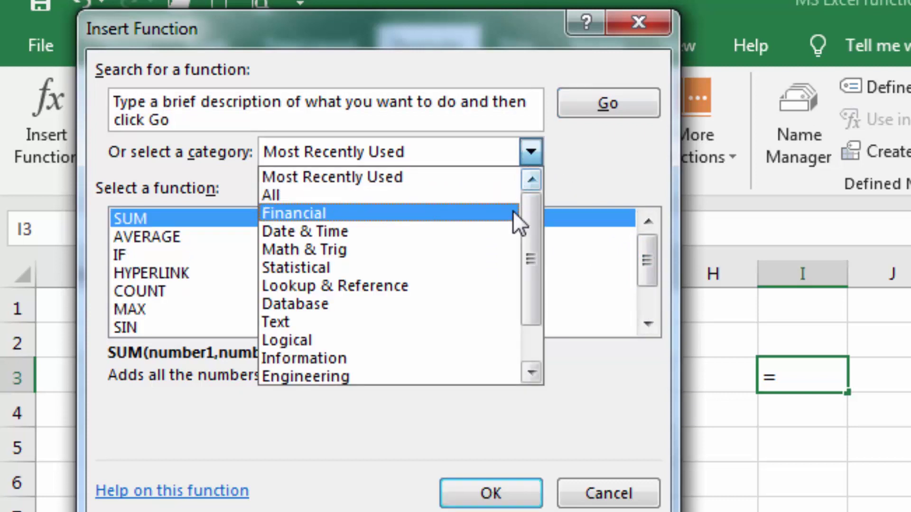
pyautogui.moveTo(529, 252); pyautogui.dragTo(532, 360)
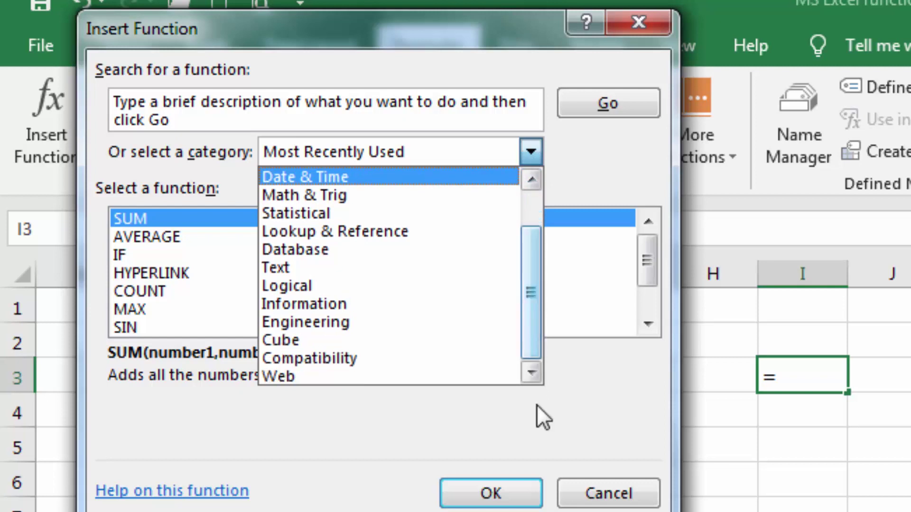
pyautogui.click(608, 493)
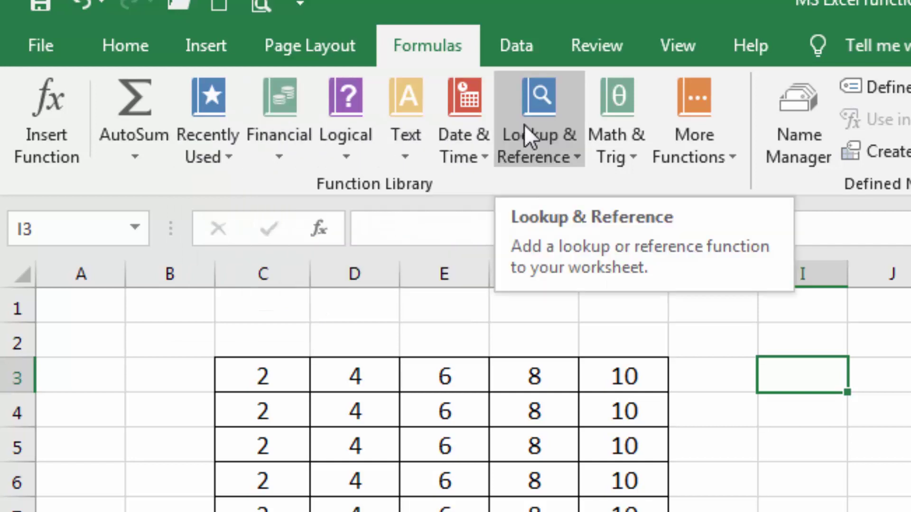
# Review the functions available in the Text, Logical and AutoSum groups of the function library.
pyautogui.click(406, 154)
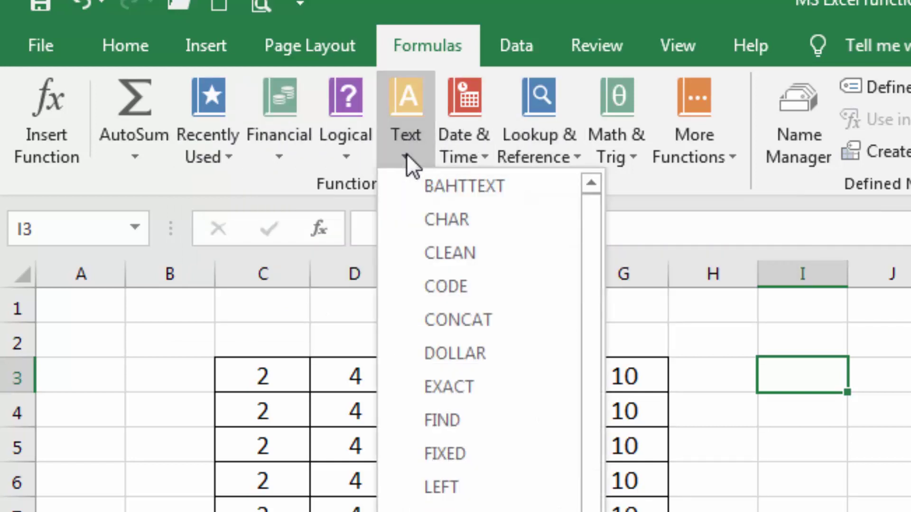
pyautogui.click(406, 152)
pyautogui.click(360, 150)
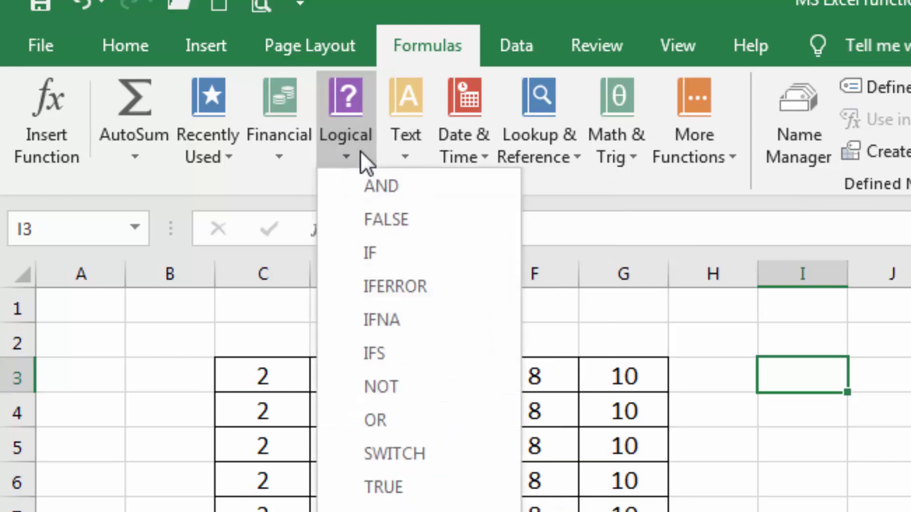
pyautogui.click(360, 150)
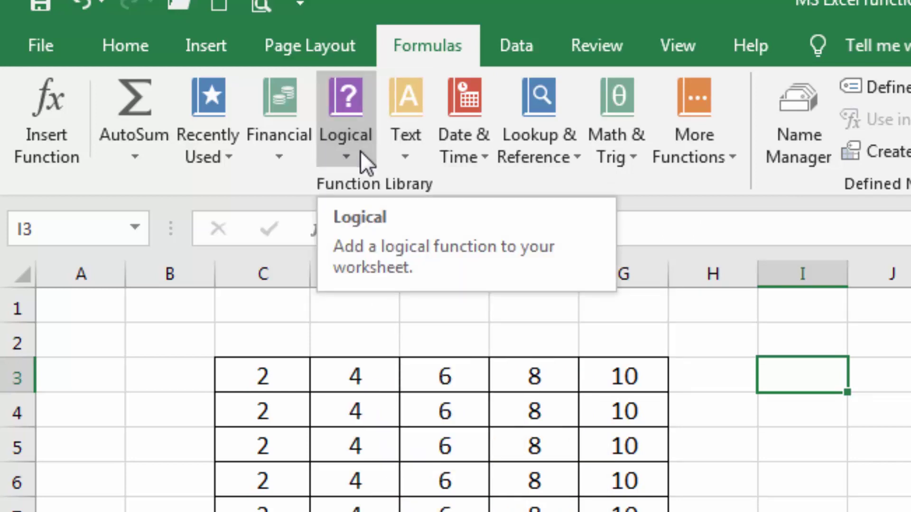
pyautogui.click(139, 160)
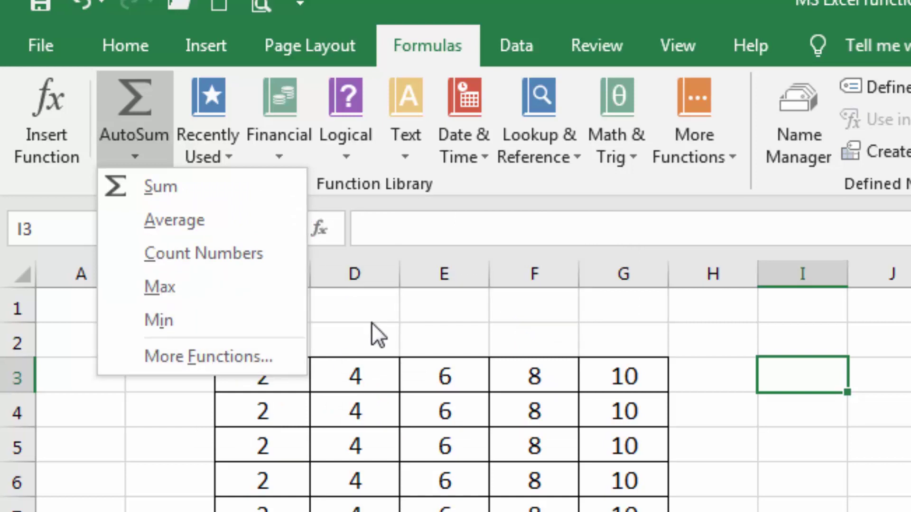
pyautogui.click(812, 374)
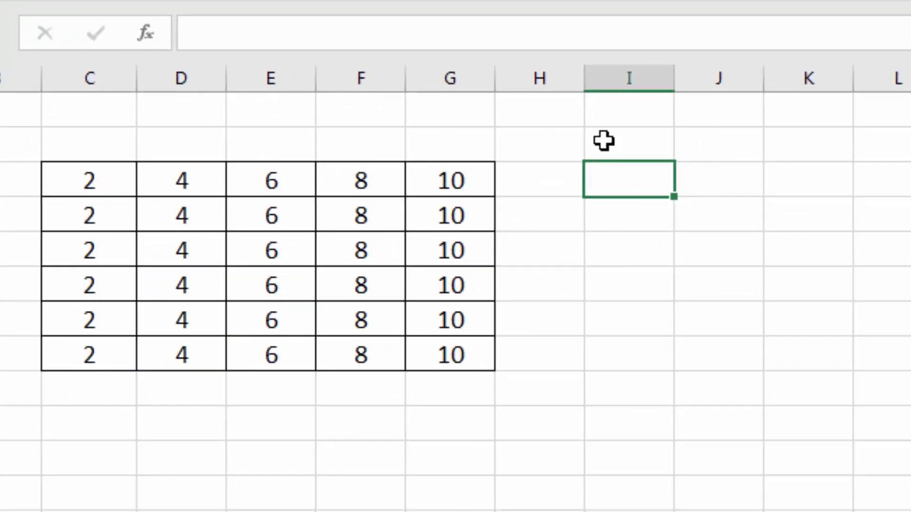
# Enter the heading BODMAS in cell H1 and widen column H to fit it.
pyautogui.click(541, 125)
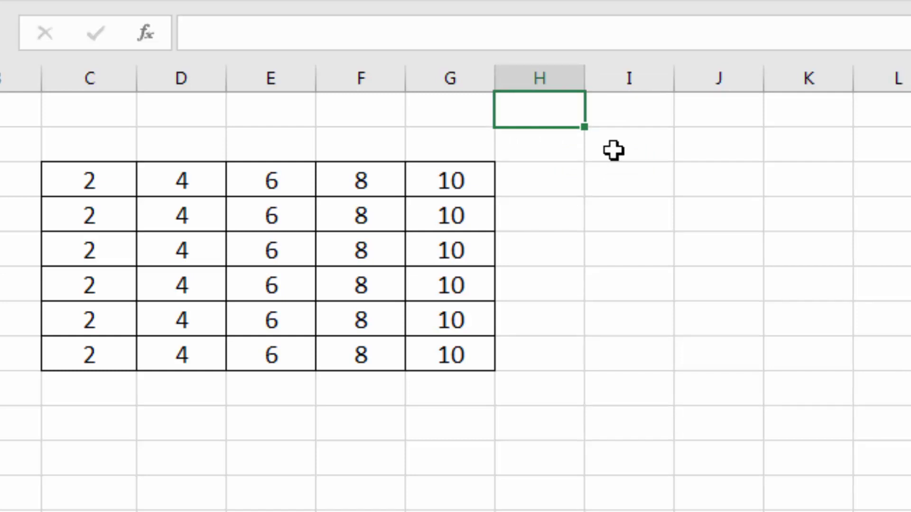
pyautogui.write('BODMAS')
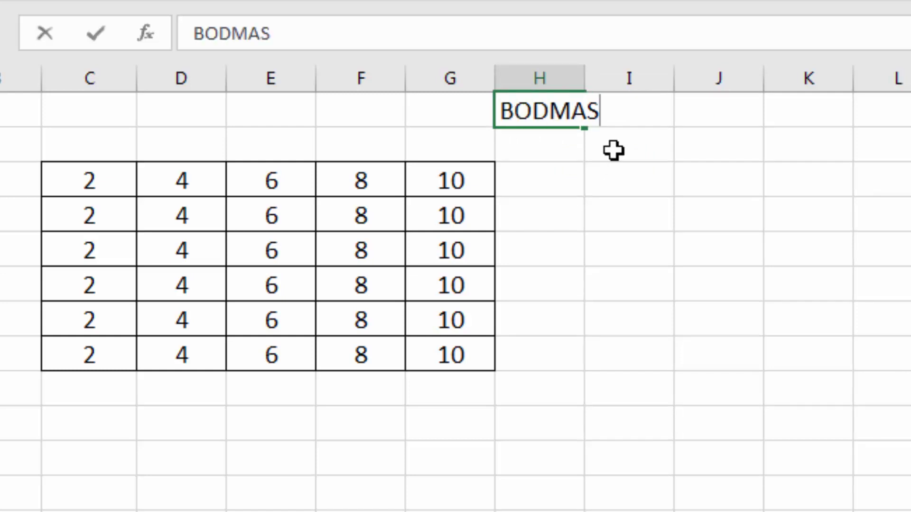
pyautogui.press('Return')
pyautogui.moveTo(586, 75); pyautogui.dragTo(623, 75)
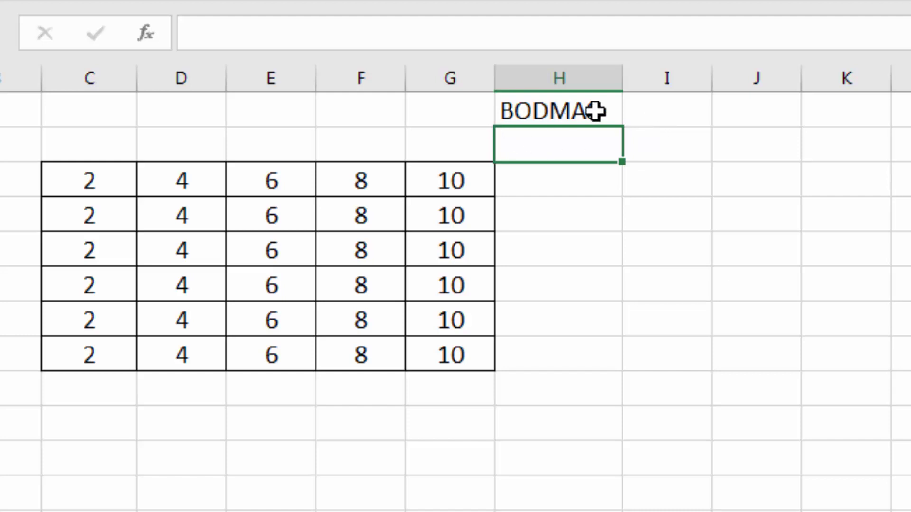
# Add up the first table row in cell H3 with the typed-number formula =2+4+6+8+10.
pyautogui.click(607, 183)
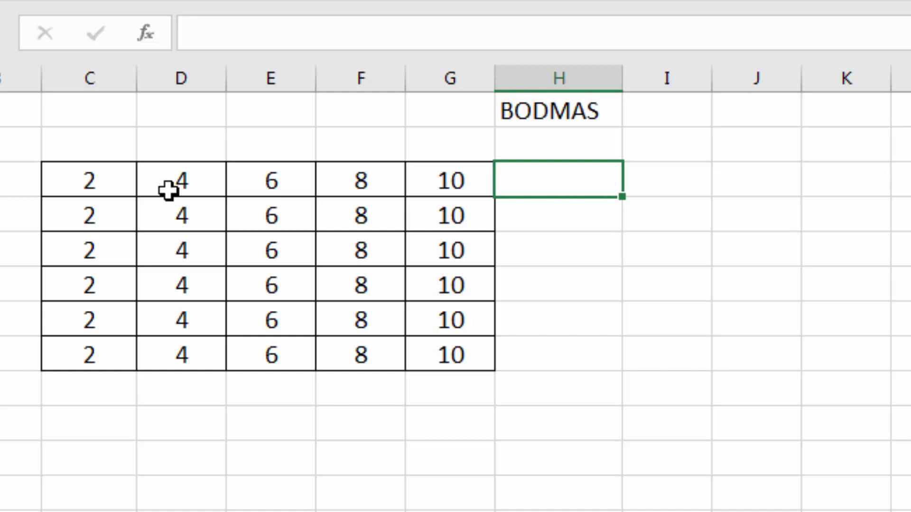
pyautogui.moveTo(56, 185)
pyautogui.mouseDown()
pyautogui.moveTo(429, 179)
pyautogui.moveTo(453, 196)
pyautogui.mouseUp()
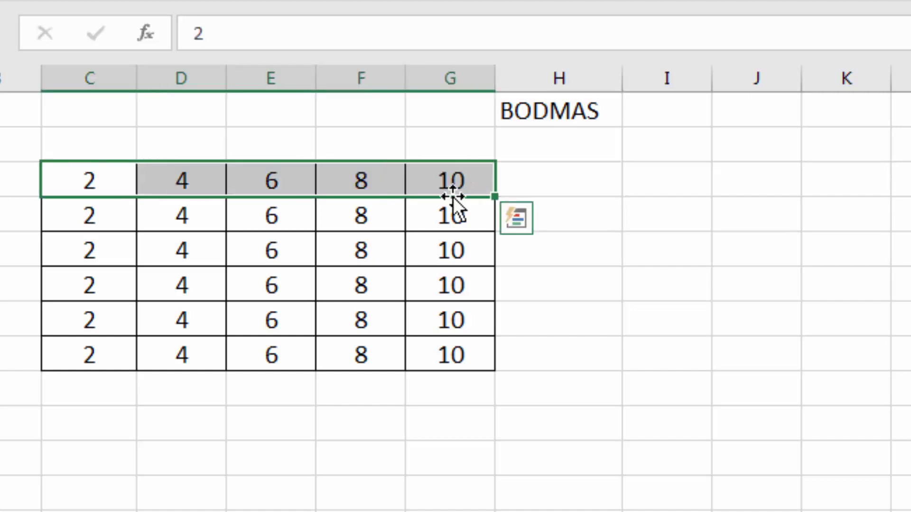
pyautogui.click(572, 177)
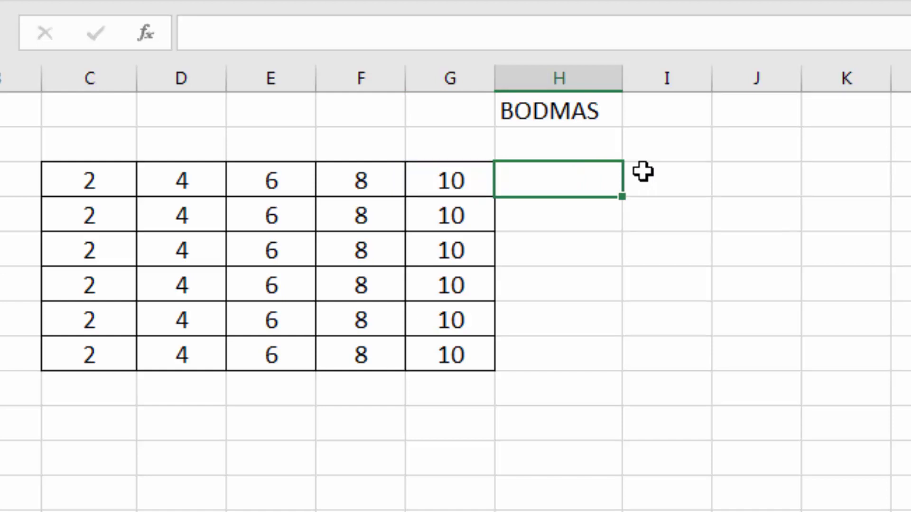
pyautogui.write('=')
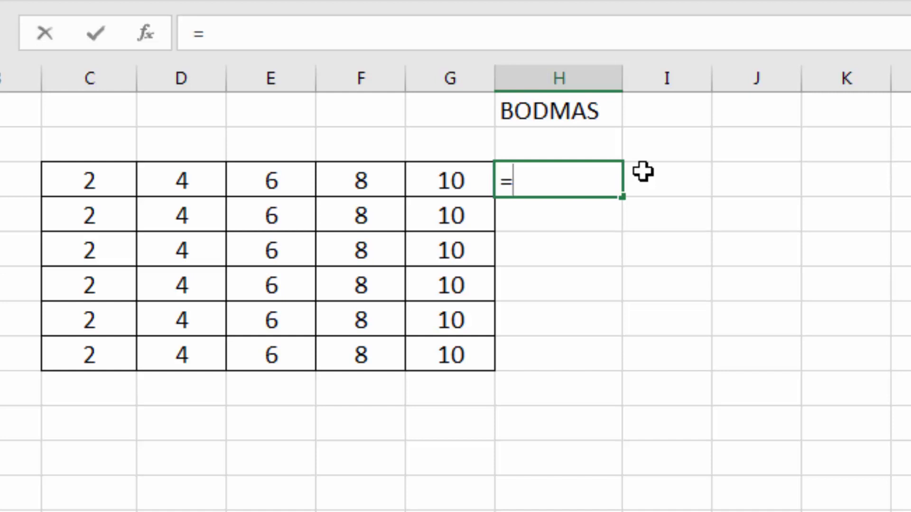
pyautogui.write('2')
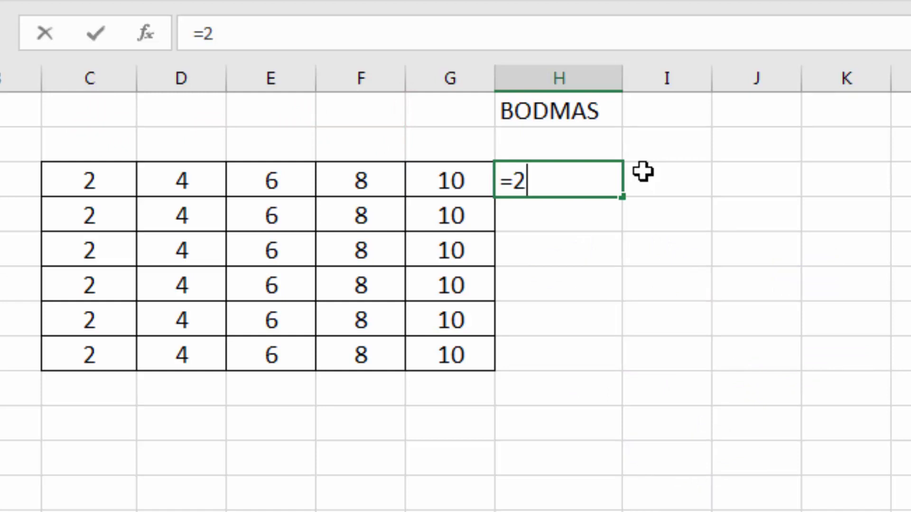
pyautogui.write('+4+')
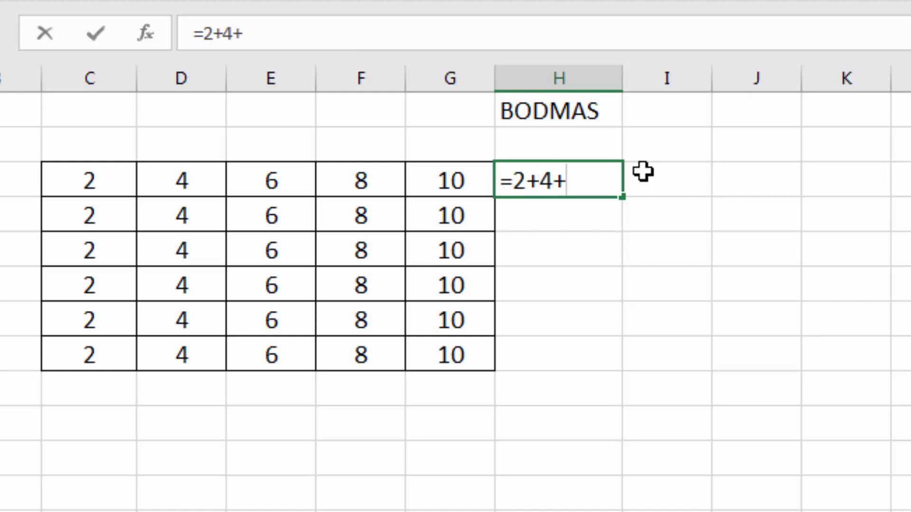
pyautogui.write('6+8+10')
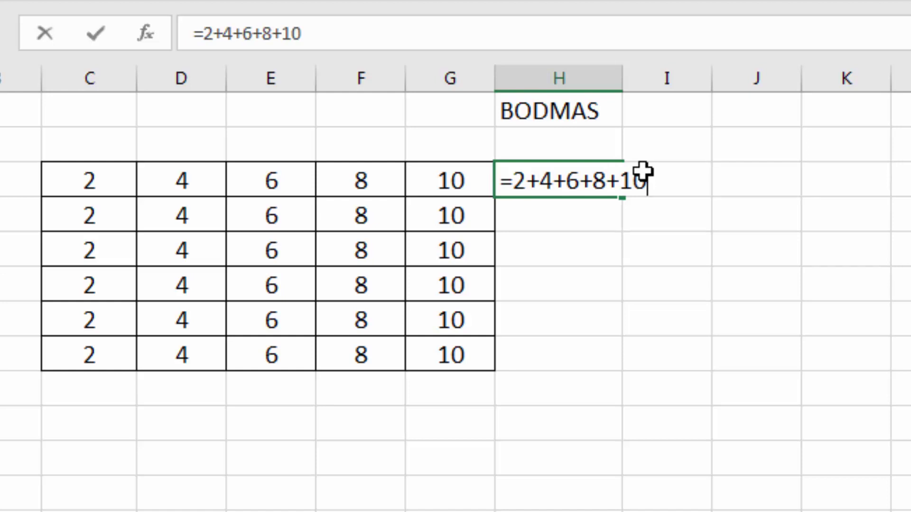
pyautogui.press('Return')
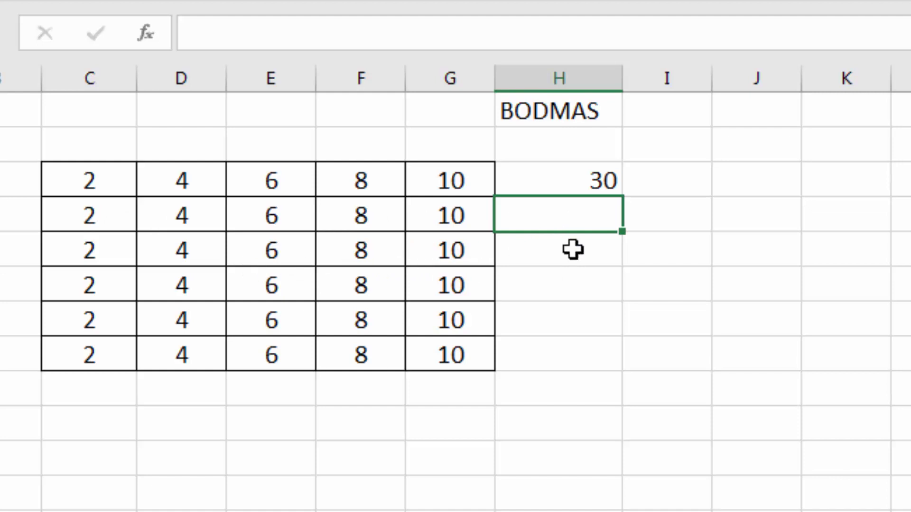
# Fill the formula in H3 down through H8, alongside the remaining table rows.
pyautogui.click(551, 185)
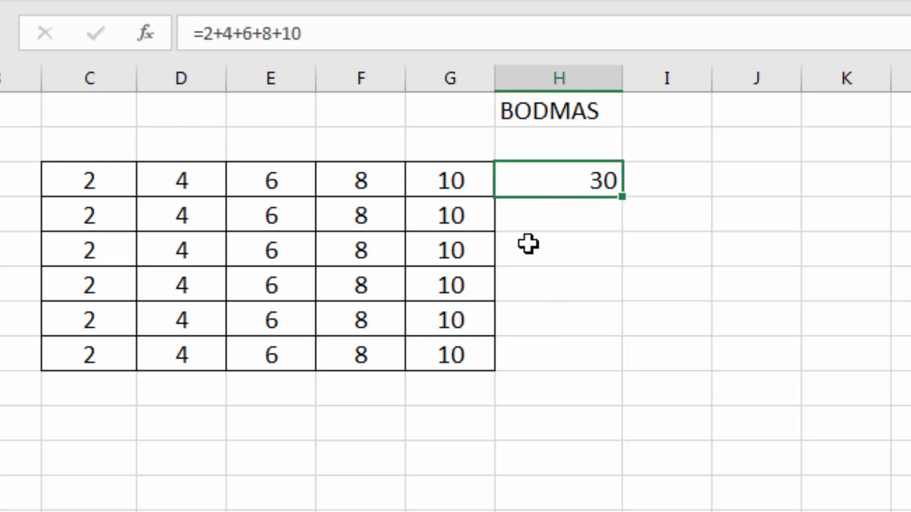
pyautogui.moveTo(549, 179); pyautogui.dragTo(547, 350)
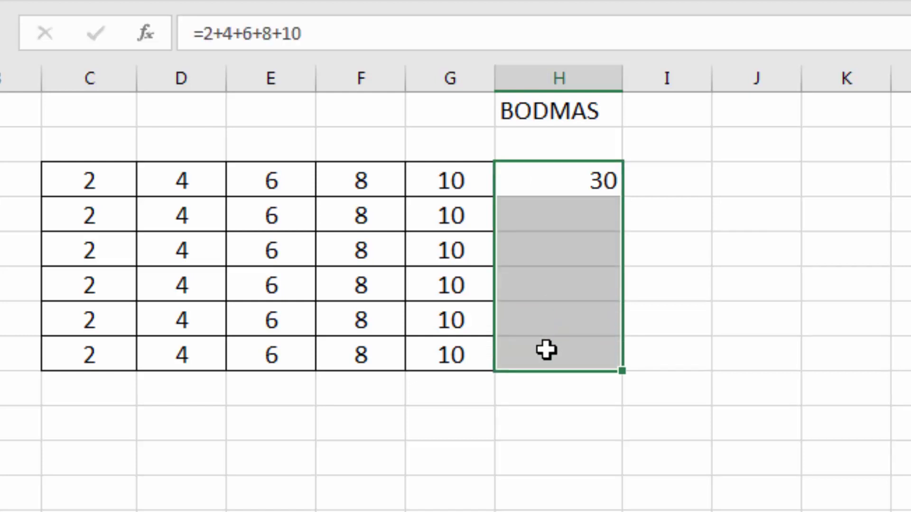
pyautogui.hotkey('ctrl', 'd')
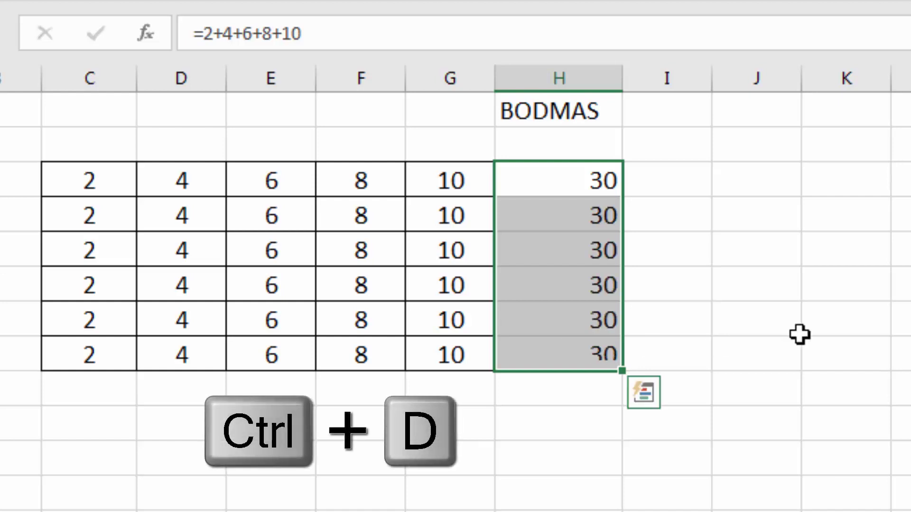
# Examine the formula held by each cell in H3:H8 to compare the copied formulas.
pyautogui.click(571, 217)
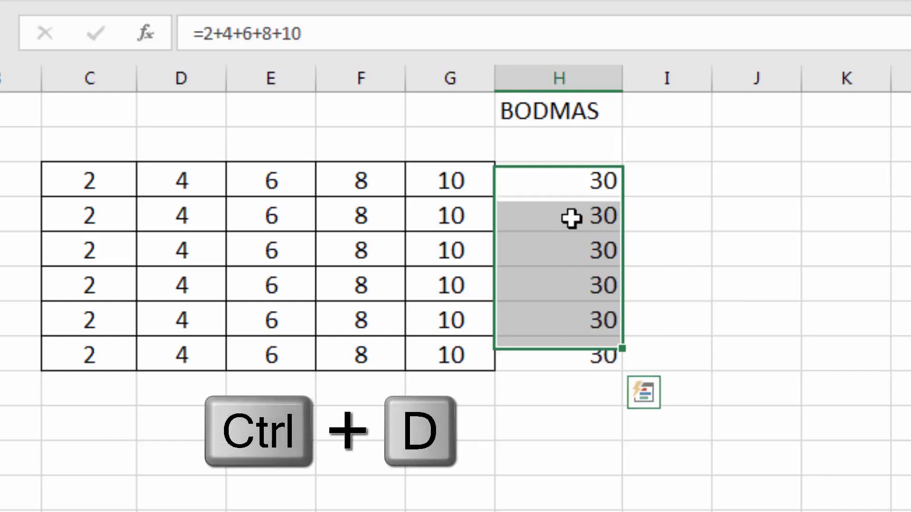
pyautogui.click(572, 256)
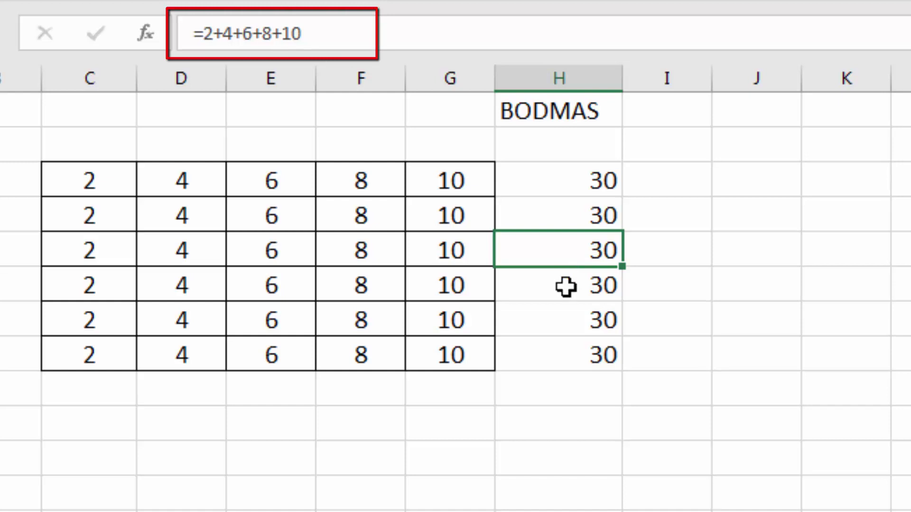
pyautogui.click(567, 287)
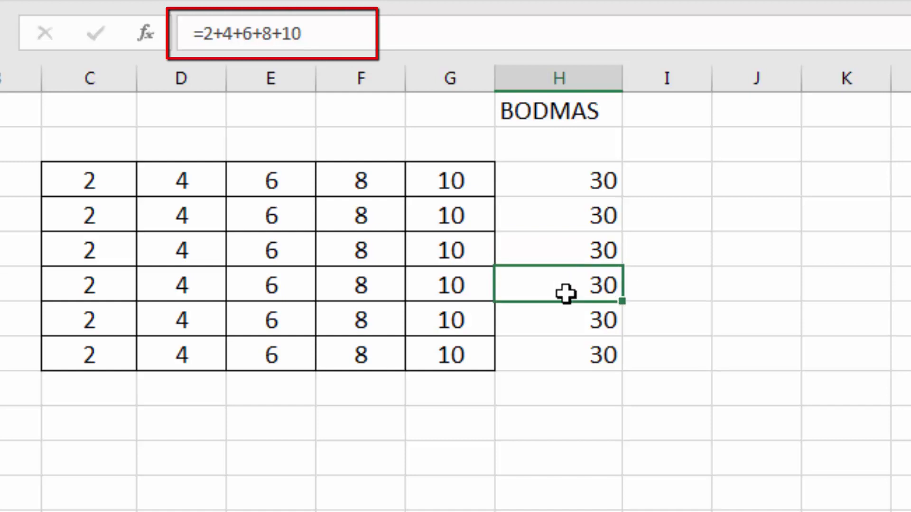
pyautogui.click(565, 329)
pyautogui.click(563, 349)
pyautogui.click(559, 297)
pyautogui.click(562, 251)
pyautogui.click(562, 217)
pyautogui.click(562, 180)
pyautogui.moveTo(562, 181); pyautogui.dragTo(565, 354)
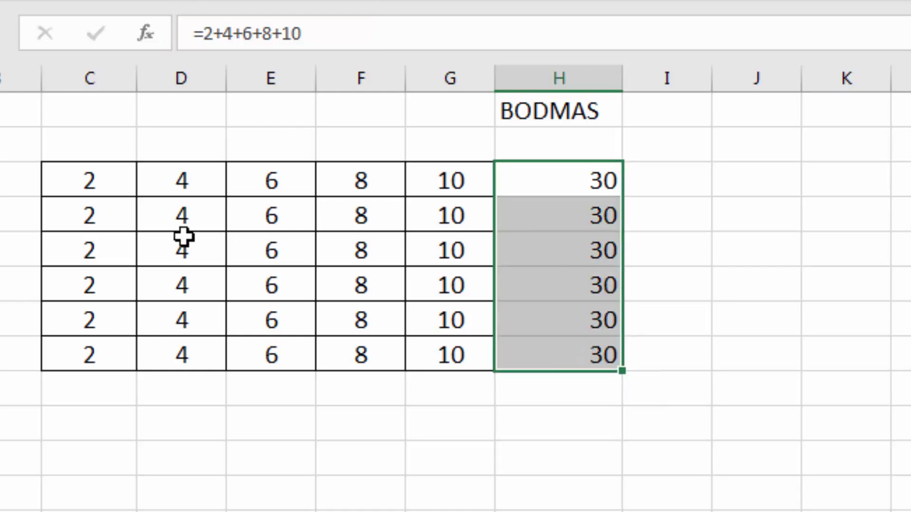
# Change cell E5 to 16 and check the total in H5 for that row.
pyautogui.click(268, 248)
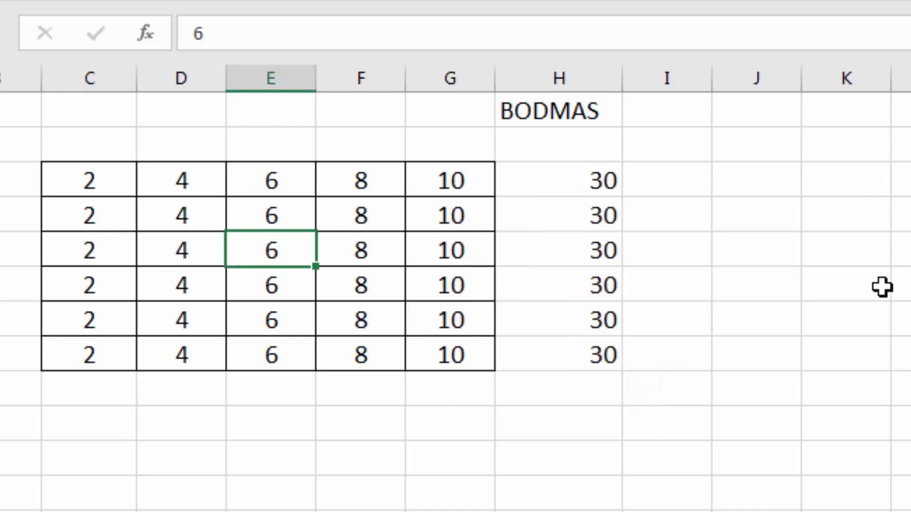
pyautogui.write('16')
pyautogui.press('Return')
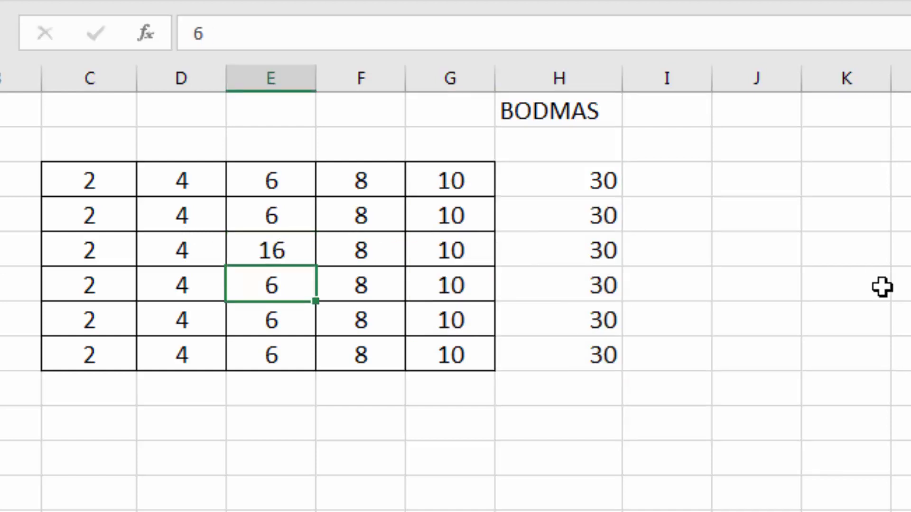
pyautogui.click(580, 247)
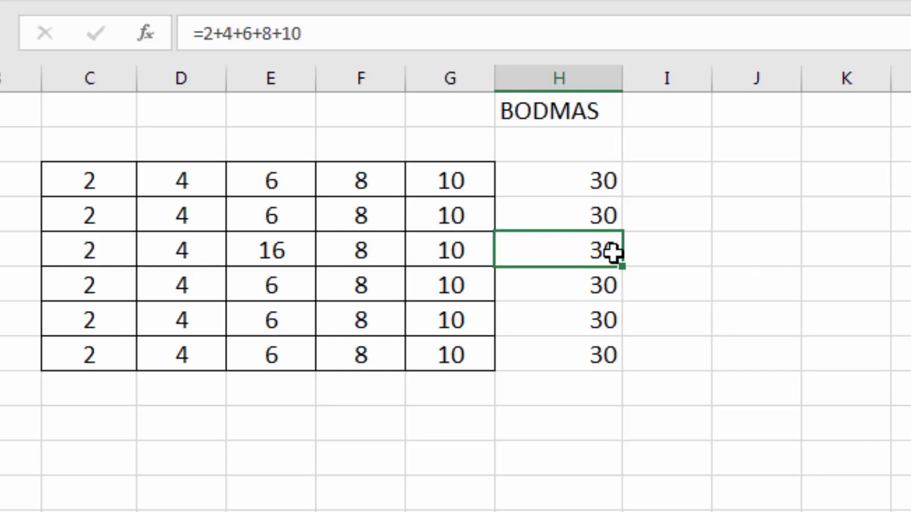
# Clear all the typed-number totals from H3:H8, leaving the BODMAS heading in place.
pyautogui.moveTo(559, 209); pyautogui.dragTo(562, 350)
pyautogui.press('Delete')
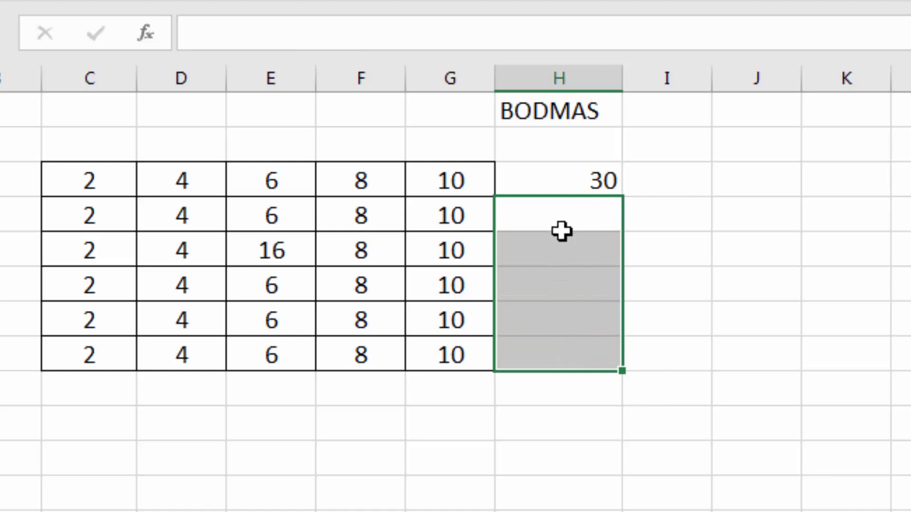
pyautogui.click(557, 179)
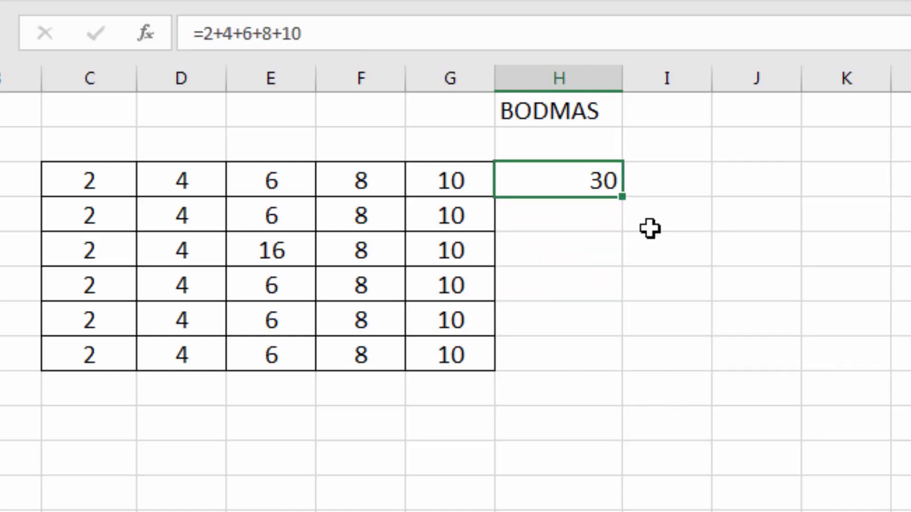
pyautogui.press('Delete')
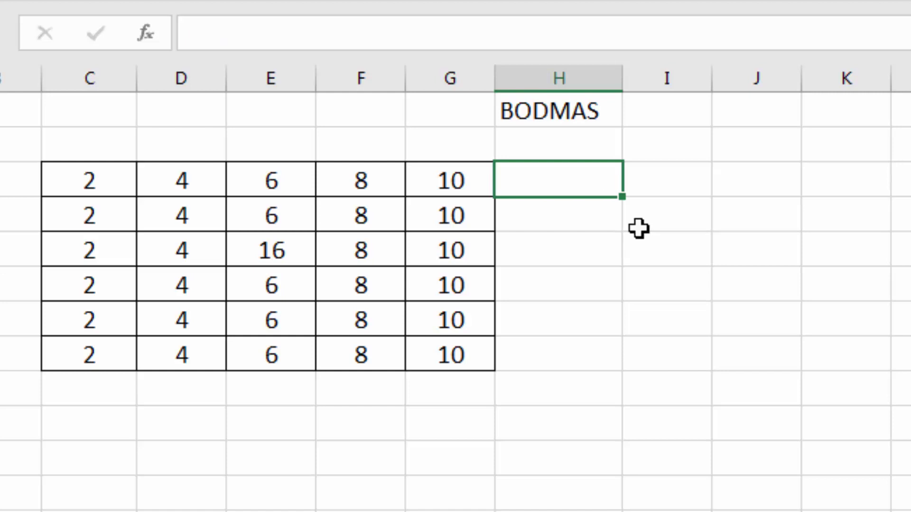
# Enter the formula =C3+D3+E3+F3+G3 in H3 to add up the first table row by cell references.
pyautogui.write('=')
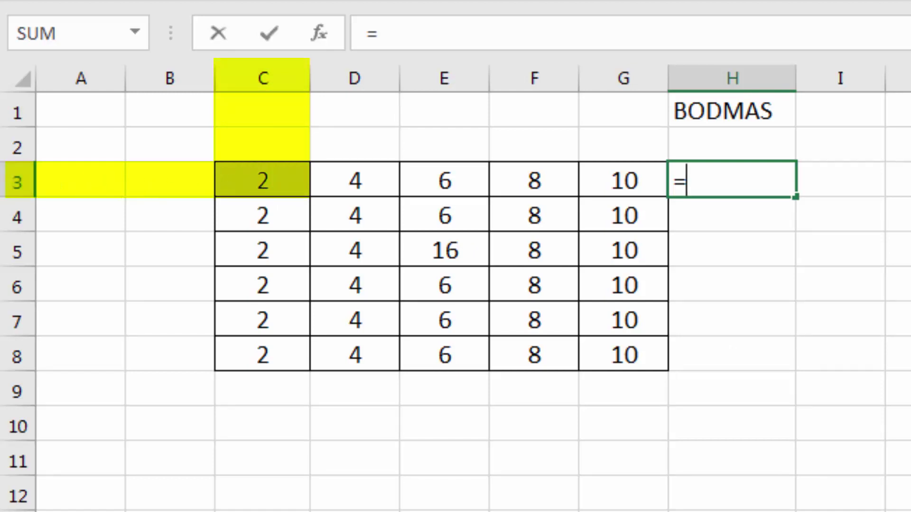
pyautogui.write('c3')
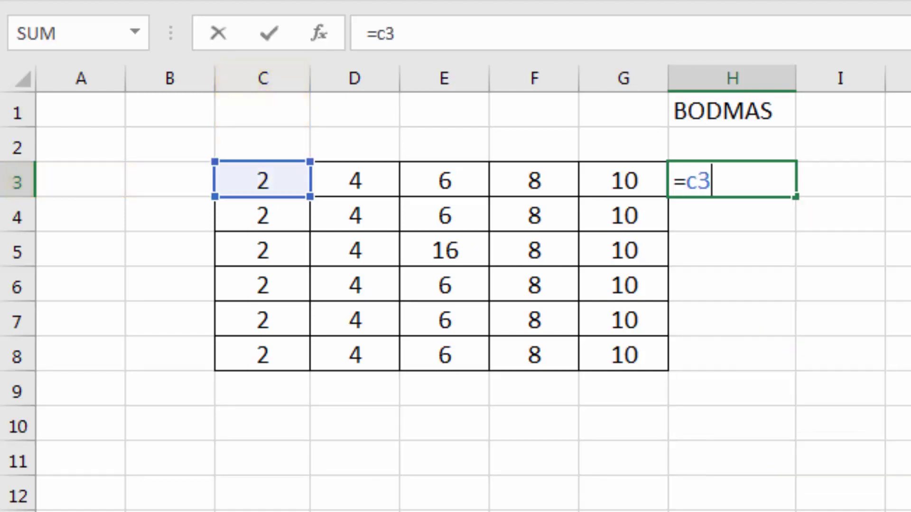
pyautogui.write('+')
pyautogui.click(377, 172)
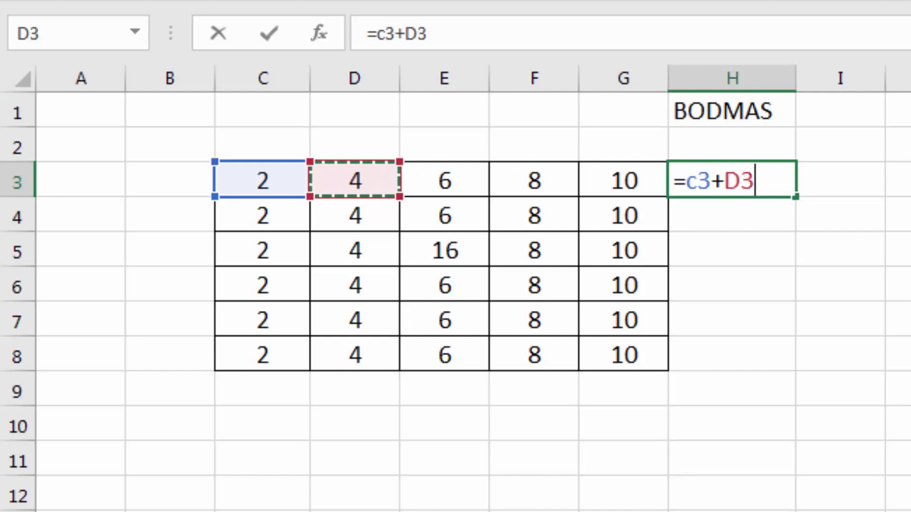
pyautogui.write('+')
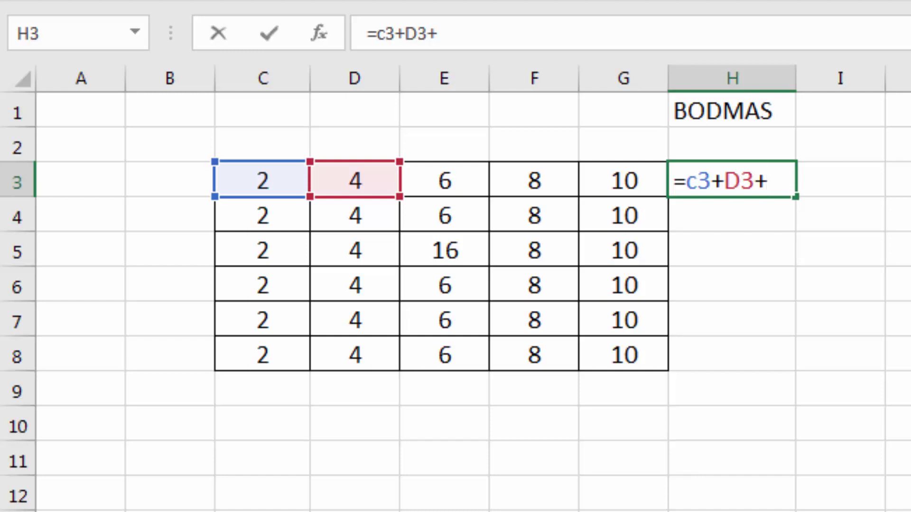
pyautogui.press('Left')
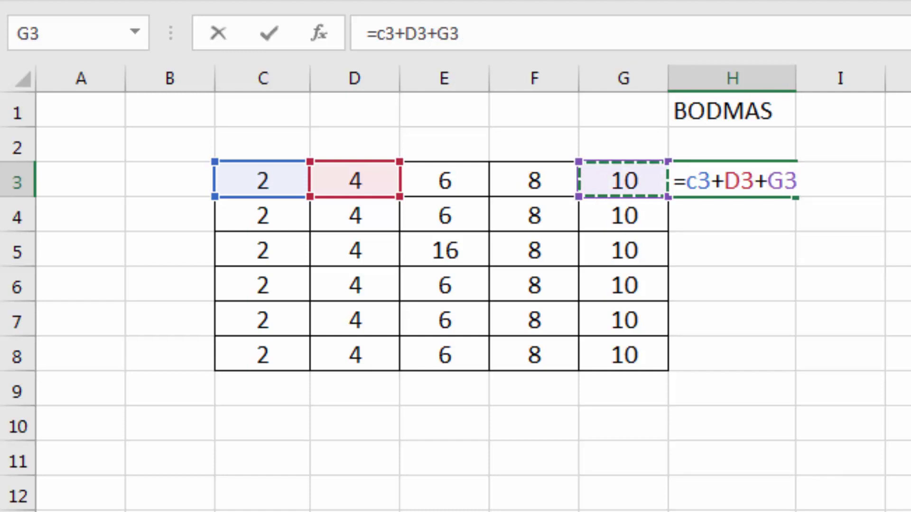
pyautogui.press('Left')
pyautogui.press('Left')
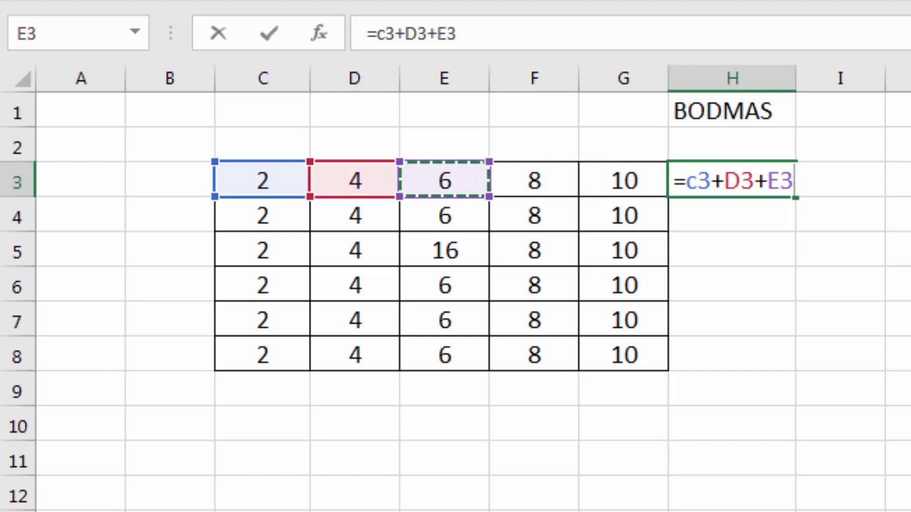
pyautogui.write('+')
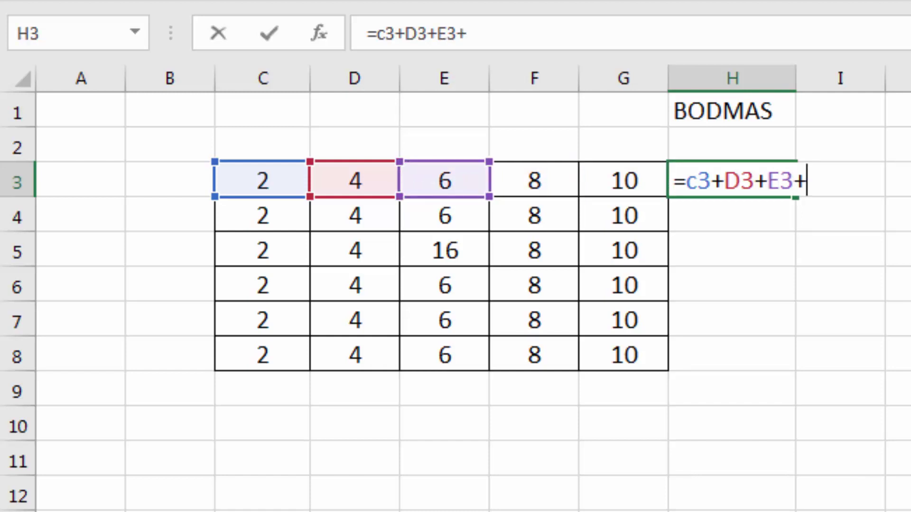
pyautogui.press('Left')
pyautogui.press('Left')
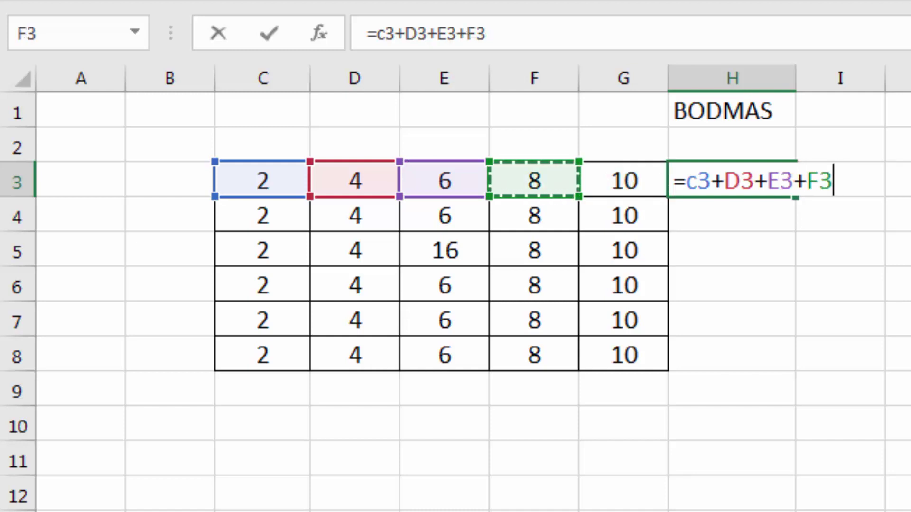
pyautogui.write('+')
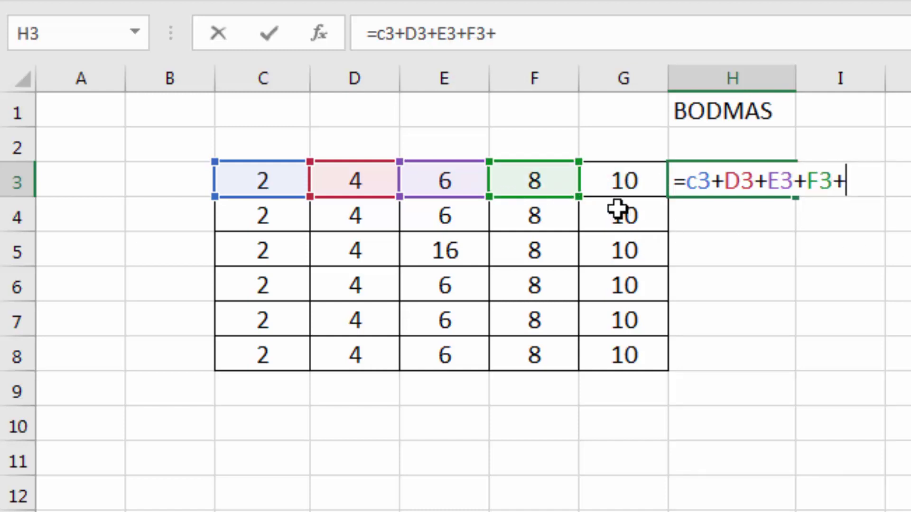
pyautogui.click(618, 181)
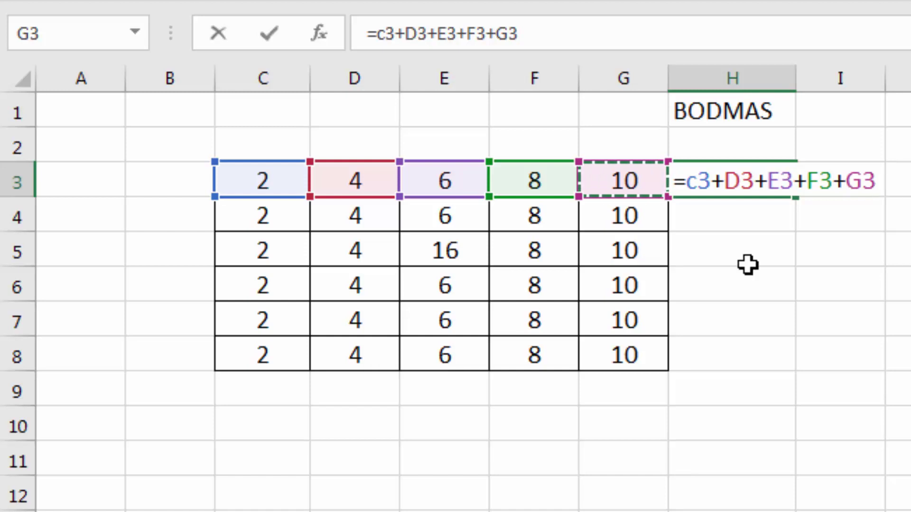
pyautogui.press('Return')
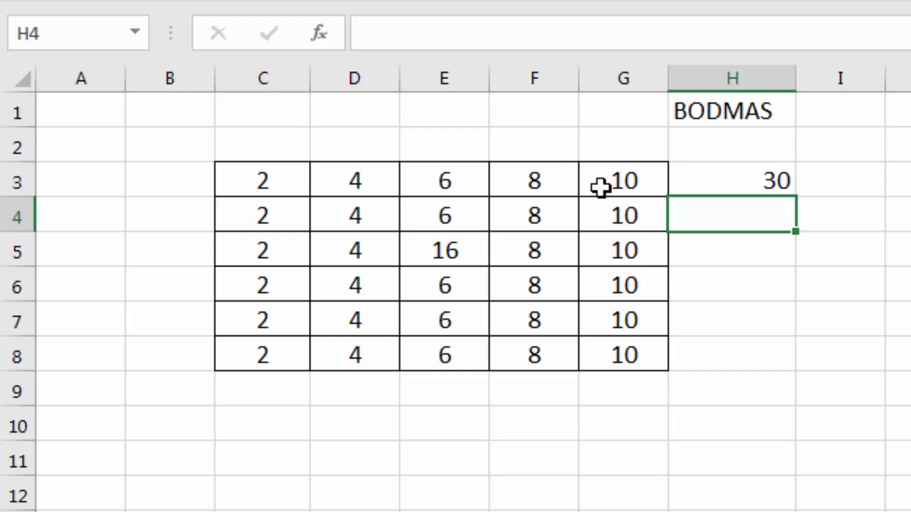
# Fill the cell-reference formula in H3 down through H8 and inspect the copy in H5.
pyautogui.click(789, 183)
pyautogui.moveTo(797, 195); pyautogui.dragTo(792, 378)
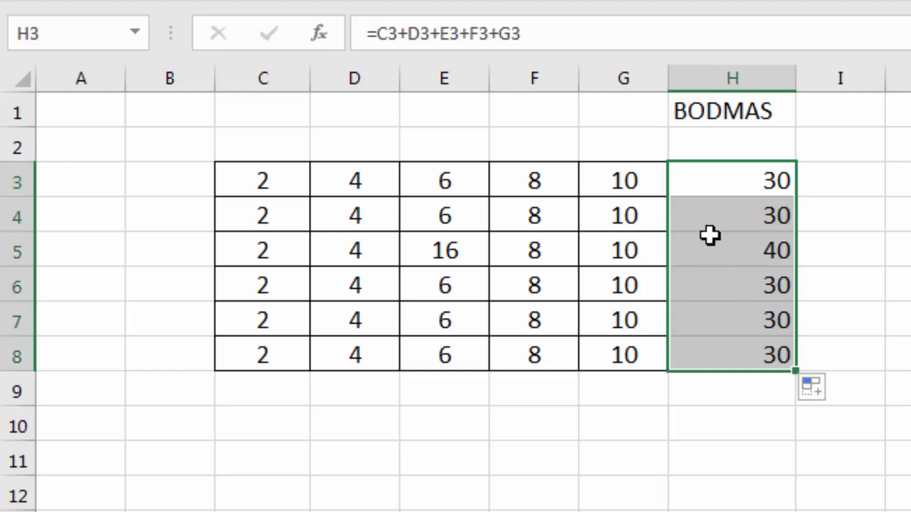
pyautogui.click(712, 251)
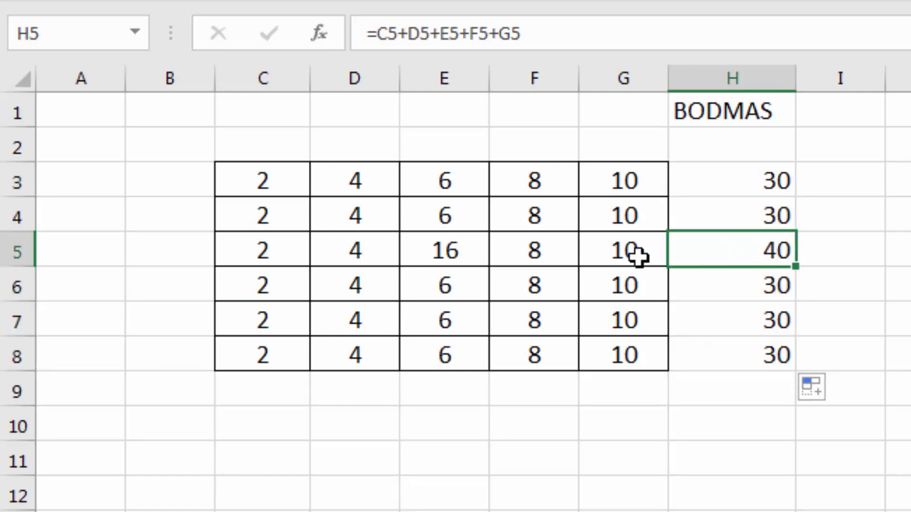
# Change cell D3 to 40 and check the total and formula in H3 for that row.
pyautogui.click(357, 192)
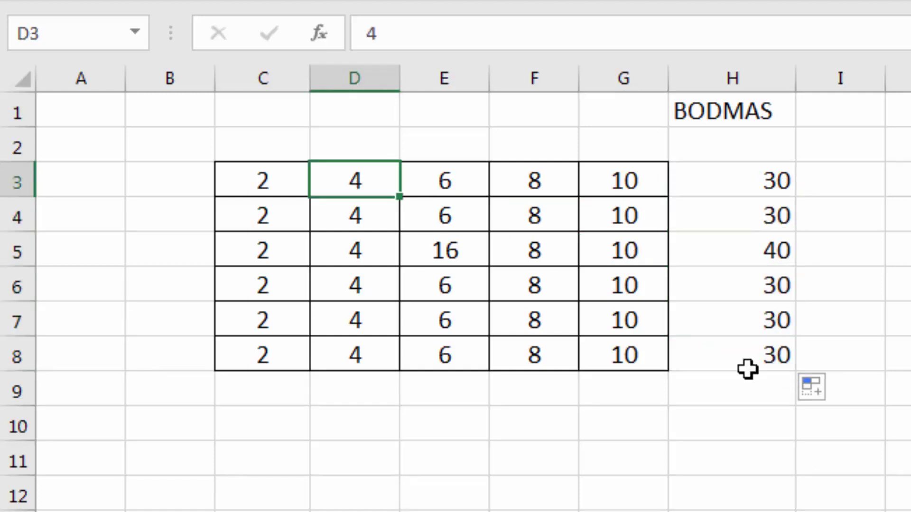
pyautogui.write('40')
pyautogui.press('Return')
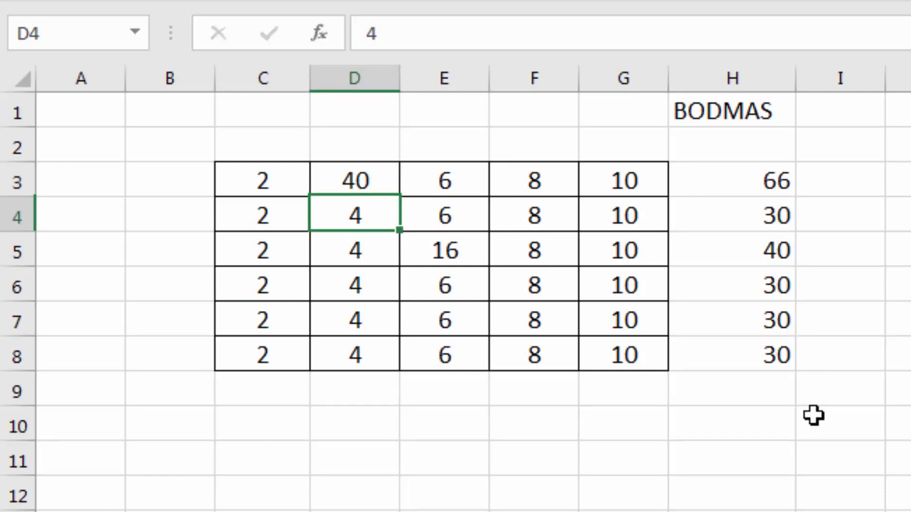
pyautogui.click(736, 181)
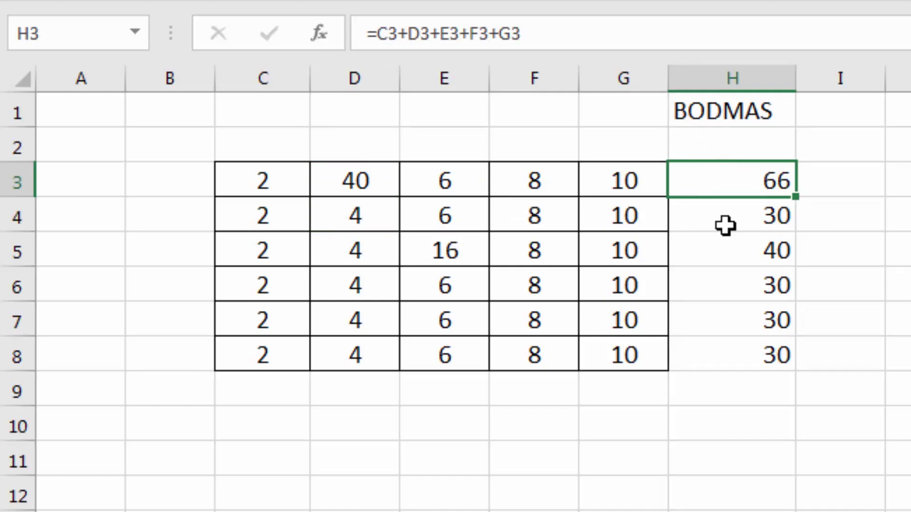
# Clear the cell-reference totals from H3:H8.
pyautogui.moveTo(720, 183); pyautogui.dragTo(730, 369)
pyautogui.press('Delete')
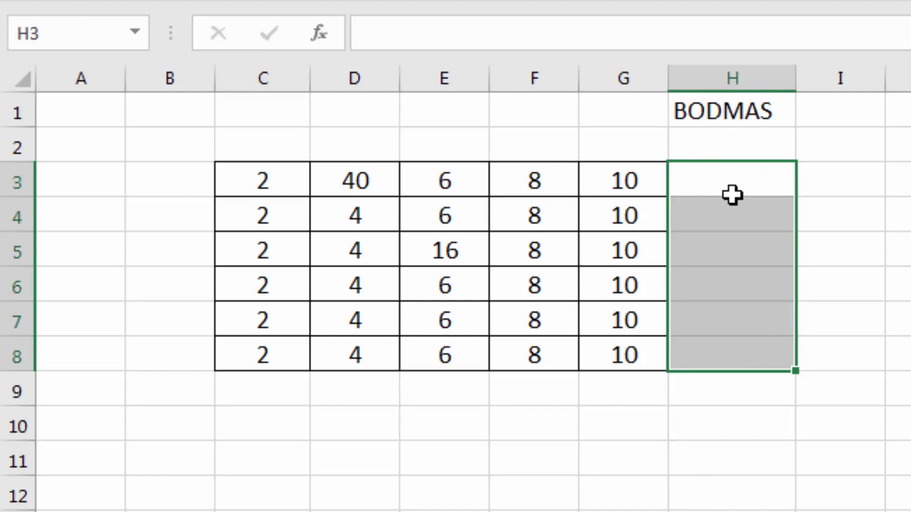
# Enter the mixed-operator formula =C3+D3-E3*F3/G3 in H3 for the first table row.
pyautogui.click(727, 192)
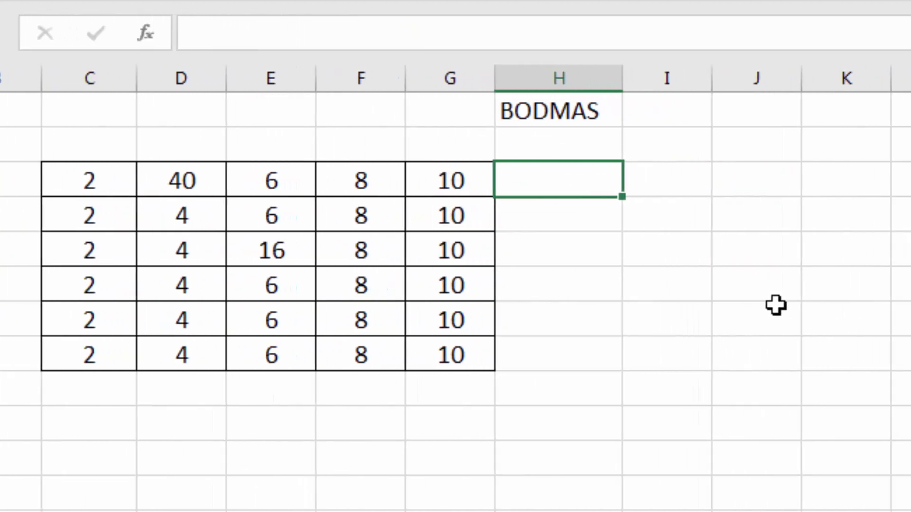
pyautogui.write('=')
pyautogui.click(113, 179)
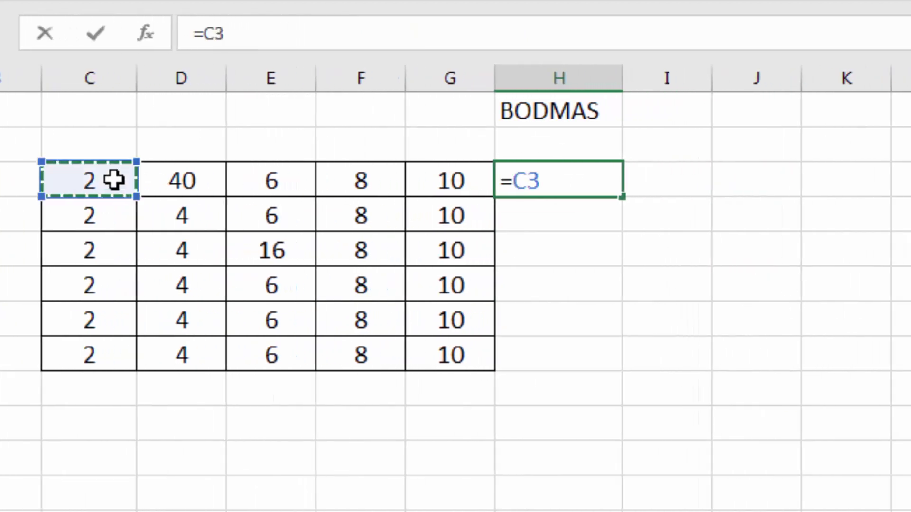
pyautogui.write('+')
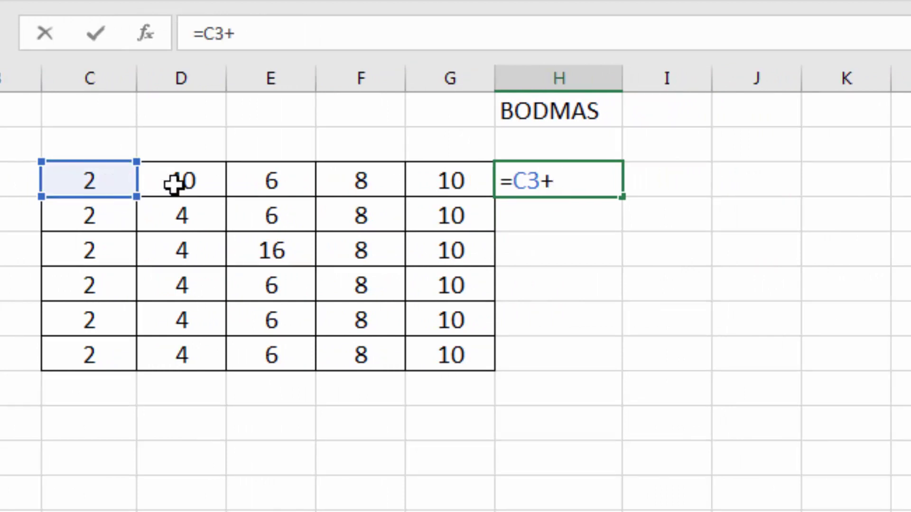
pyautogui.click(174, 185)
pyautogui.write('-')
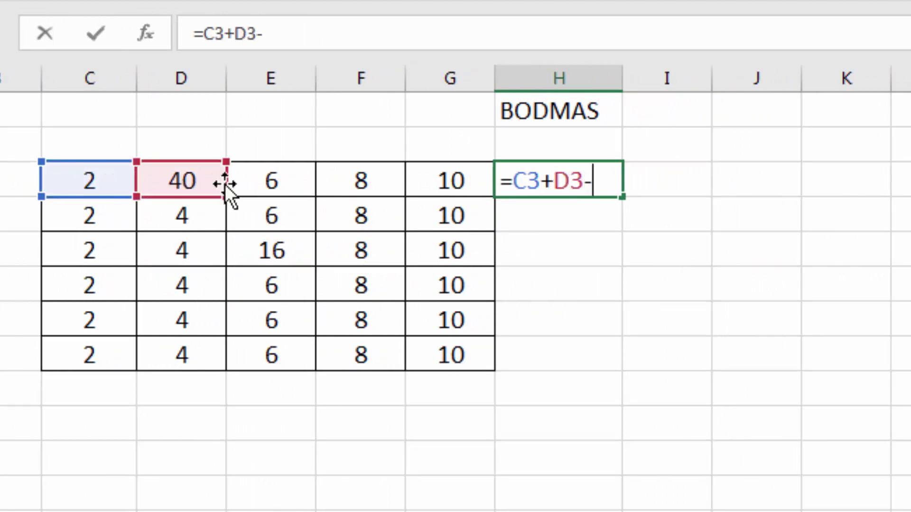
pyautogui.click(255, 183)
pyautogui.write('*')
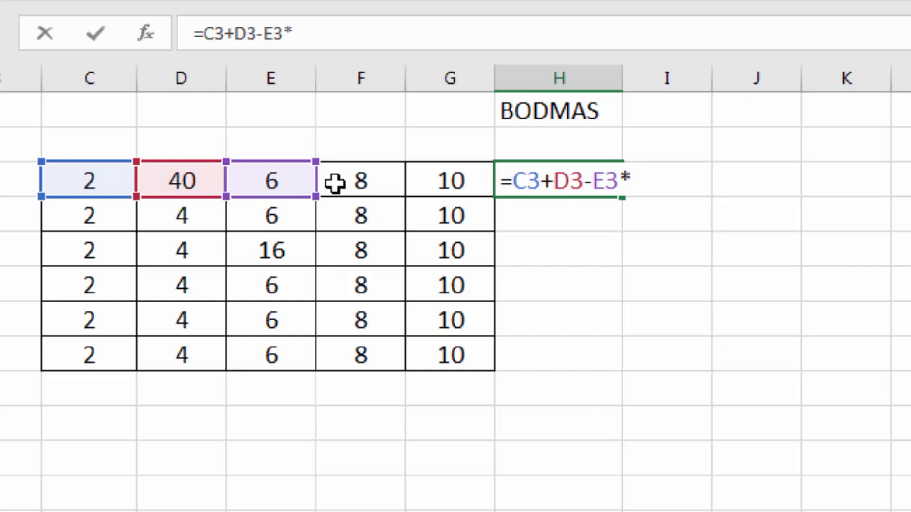
pyautogui.click(335, 184)
pyautogui.write('/')
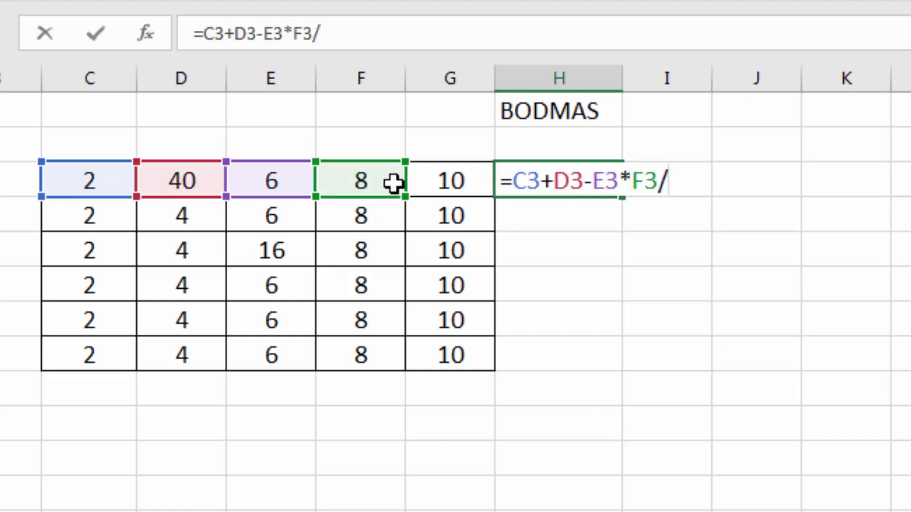
pyautogui.click(451, 180)
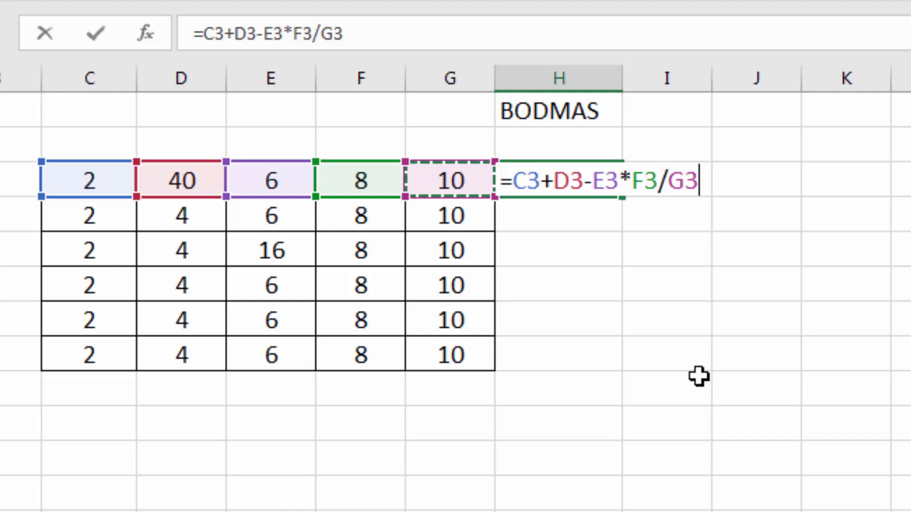
pyautogui.press('Return')
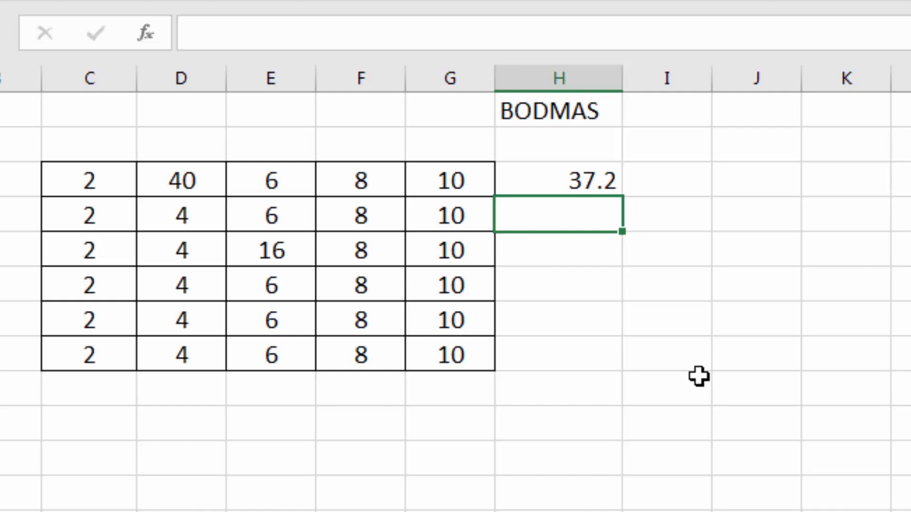
# Enter a second formula for the first table row, =C3-D3*E3/F3+G3, in I3 beside the first result.
pyautogui.press('Up')
pyautogui.press('Right')
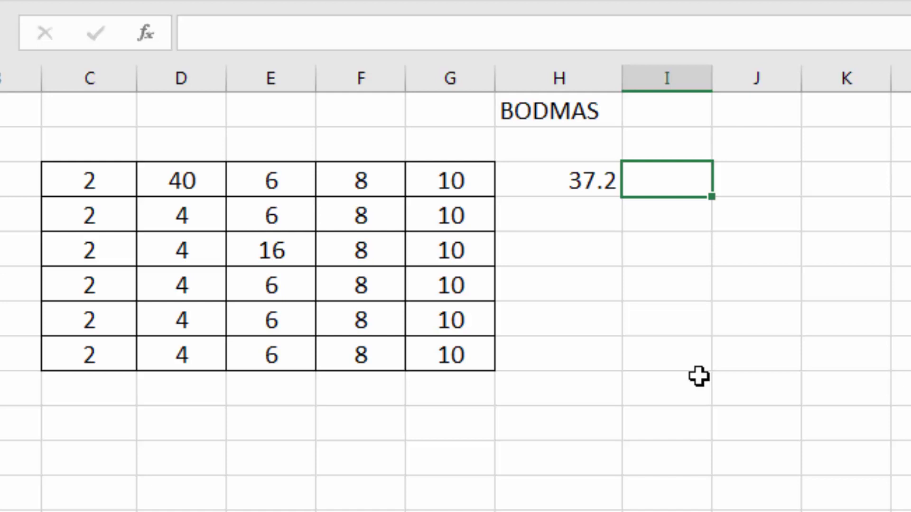
pyautogui.press('F2')
pyautogui.write('=')
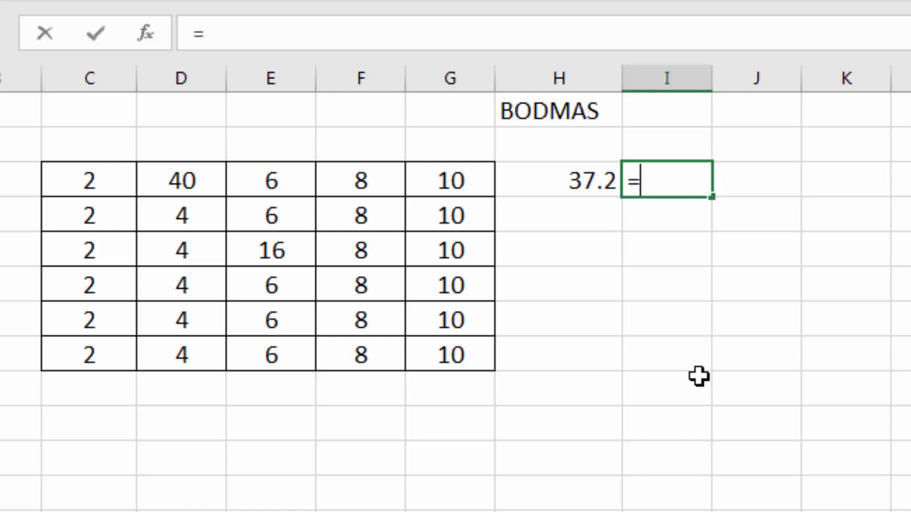
pyautogui.click(99, 174)
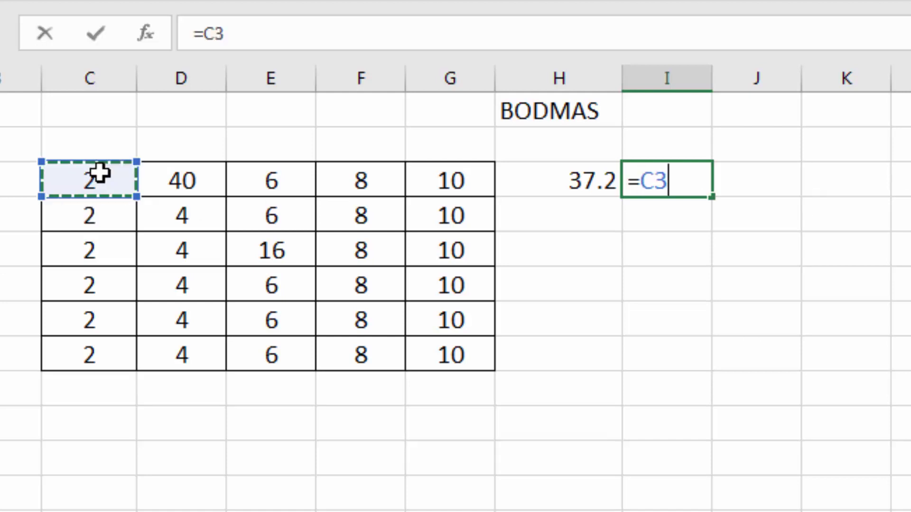
pyautogui.write('-')
pyautogui.click(184, 182)
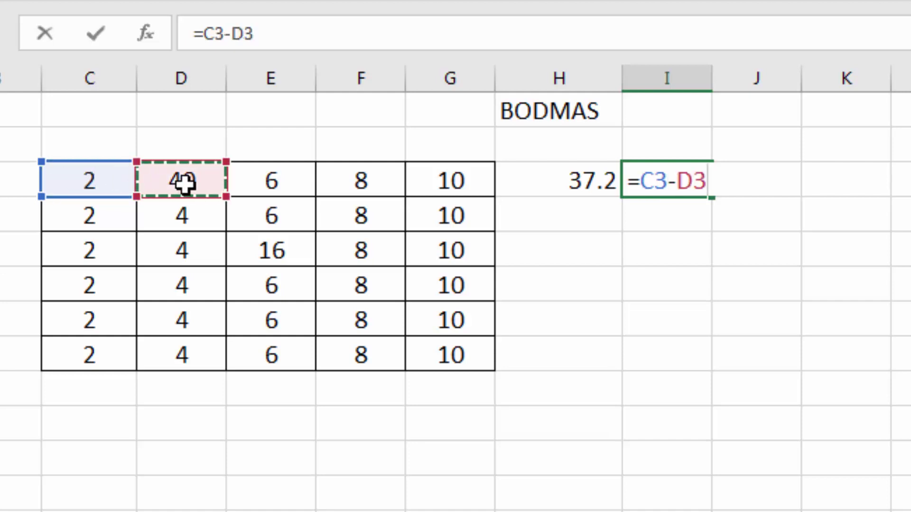
pyautogui.write('*')
pyautogui.click(282, 179)
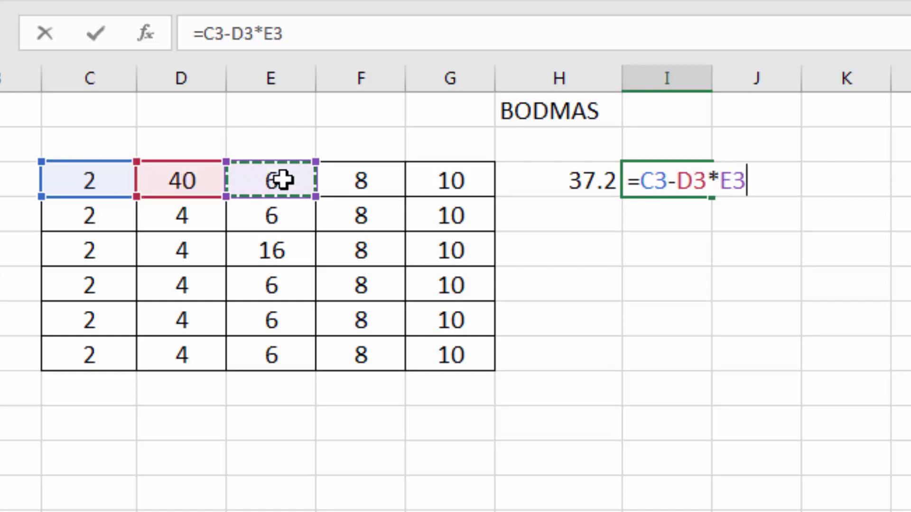
pyautogui.write('/')
pyautogui.click(375, 184)
pyautogui.write('+')
pyautogui.click(446, 184)
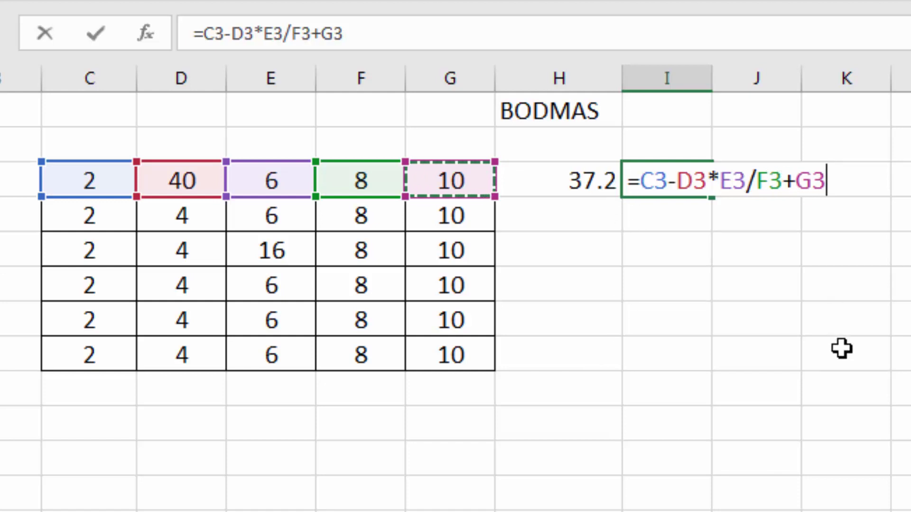
pyautogui.press('Return')
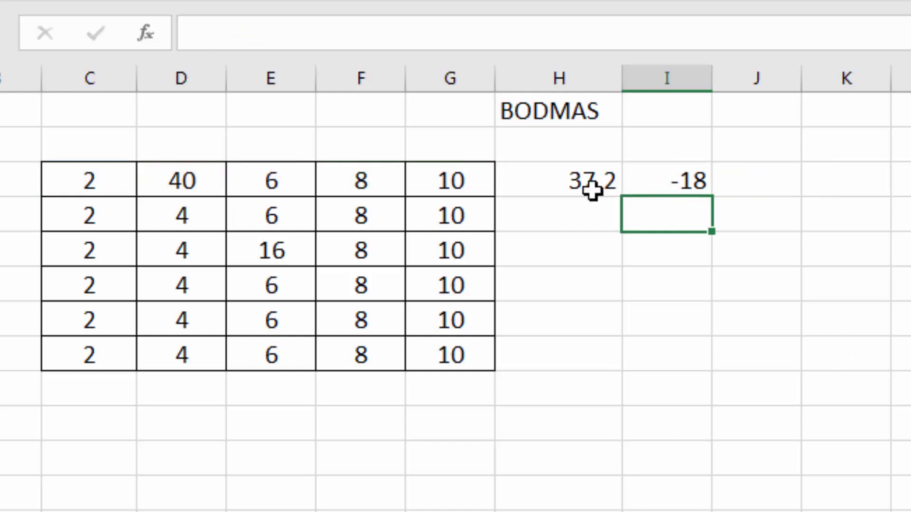
# Compare the formulas and results held in H3 and I3.
pyautogui.click(579, 183)
pyautogui.click(649, 181)
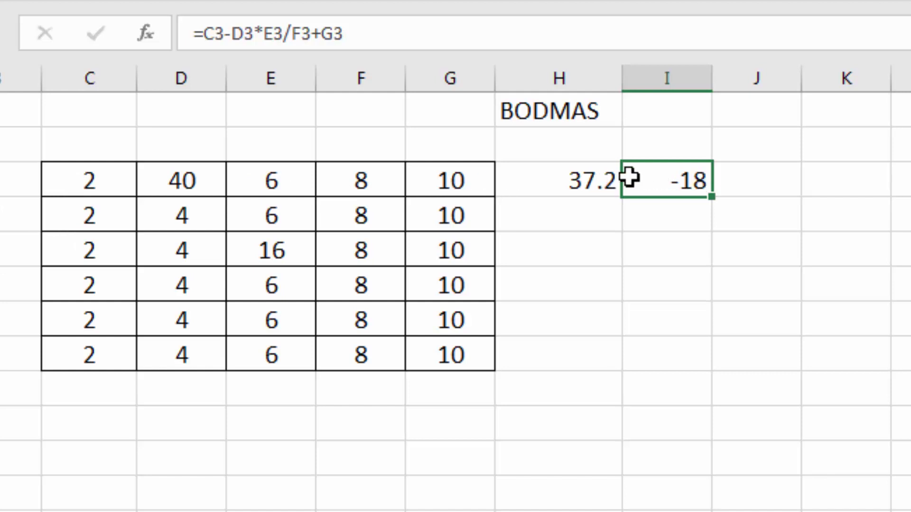
pyautogui.click(588, 179)
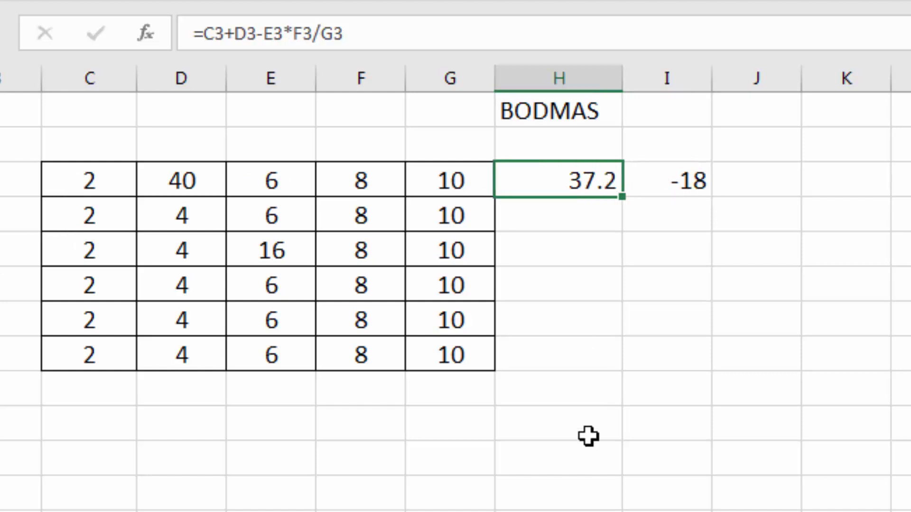
# Add brackets around D3-E3 in the H3 formula so it reads =C3+(D3-E3)*F3/G3.
pyautogui.press('F2')
pyautogui.click(623, 181)
pyautogui.click(623, 181)
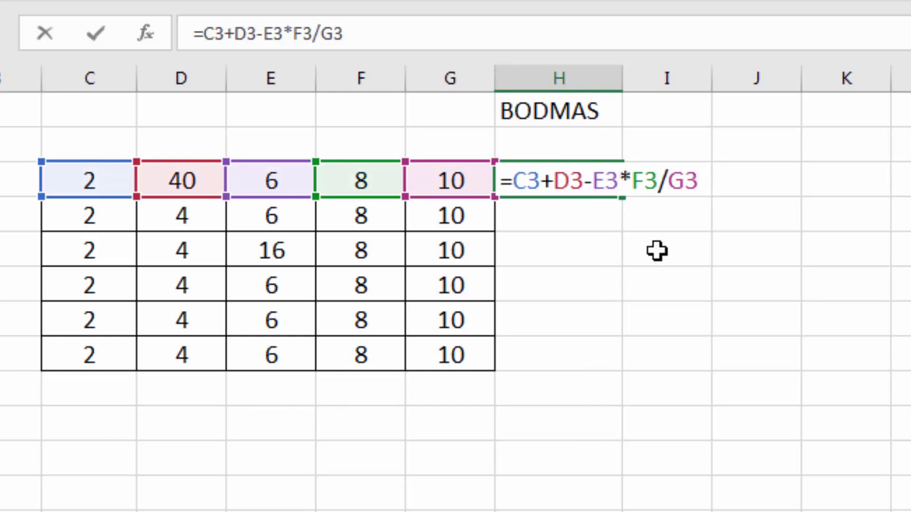
pyautogui.write(')')
pyautogui.click(554, 182)
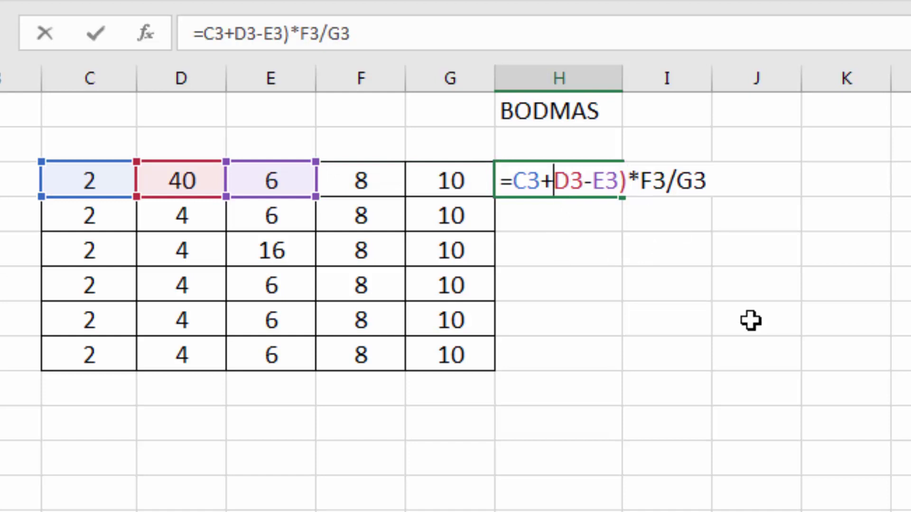
pyautogui.write('(')
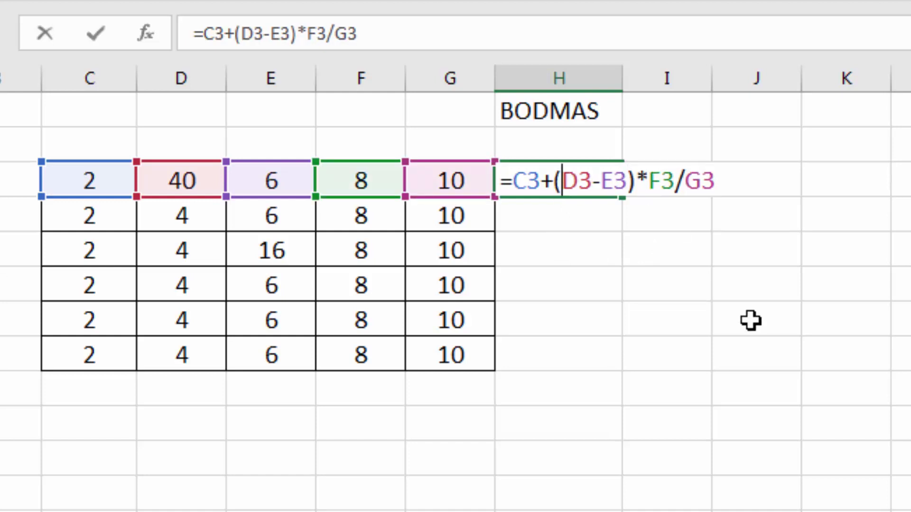
pyautogui.press('Return')
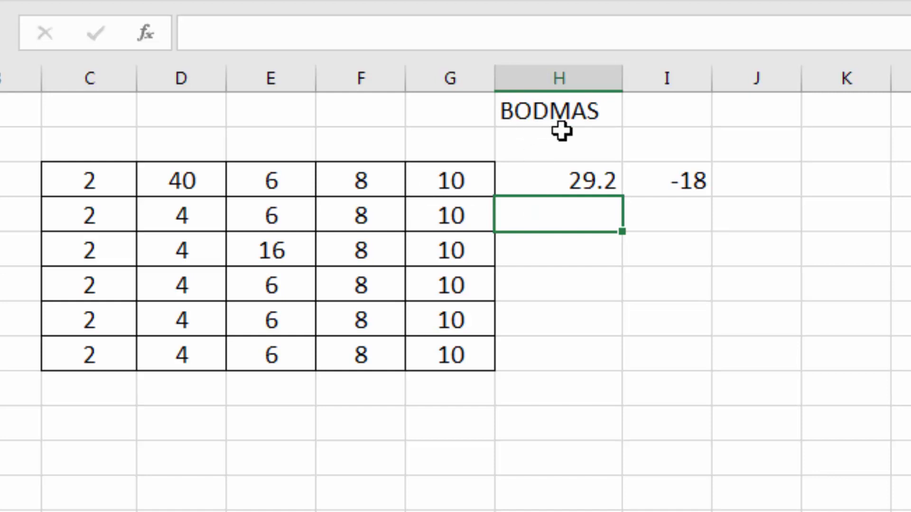
# Check the bracketed formula in H3 against the unbracketed formula in I3.
pyautogui.click(583, 172)
pyautogui.click(560, 117)
pyautogui.click(582, 170)
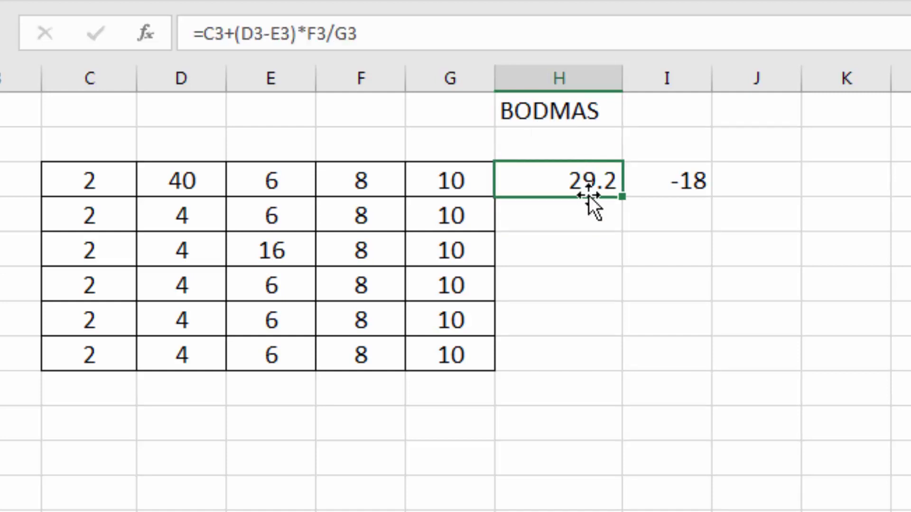
pyautogui.click(561, 118)
pyautogui.click(562, 208)
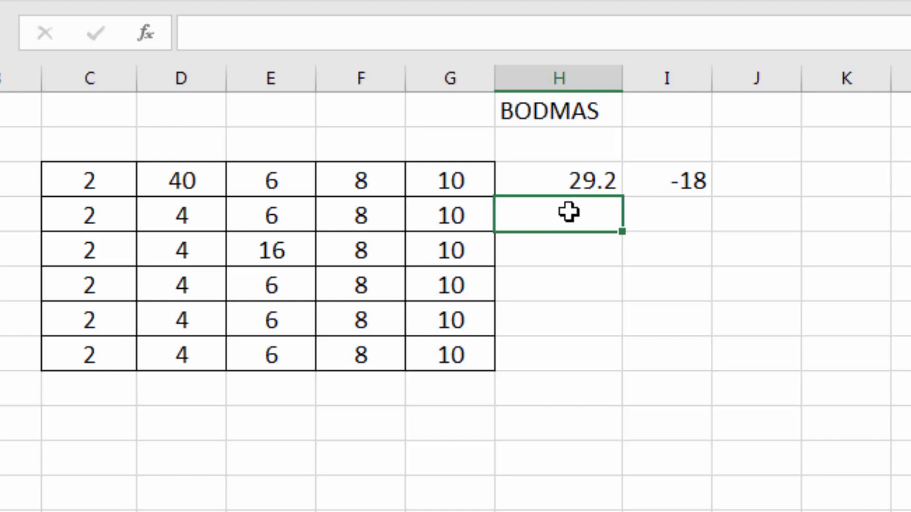
pyautogui.click(570, 183)
pyautogui.click(685, 191)
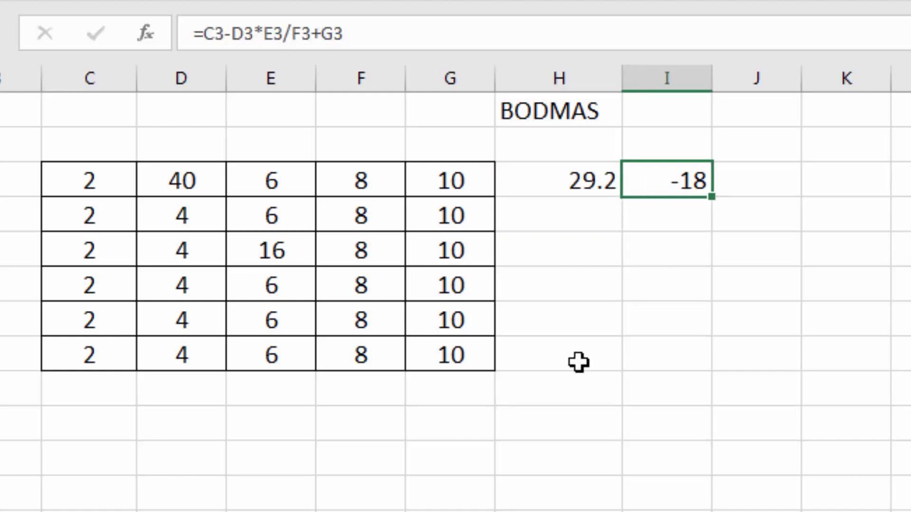
# In the fruit table, enter a Total for Mango that multiplies its Rate by its Qty, =D17*E17.
pyautogui.scroll(-2, 579, 362)
pyautogui.scroll(-1, 579, 364)
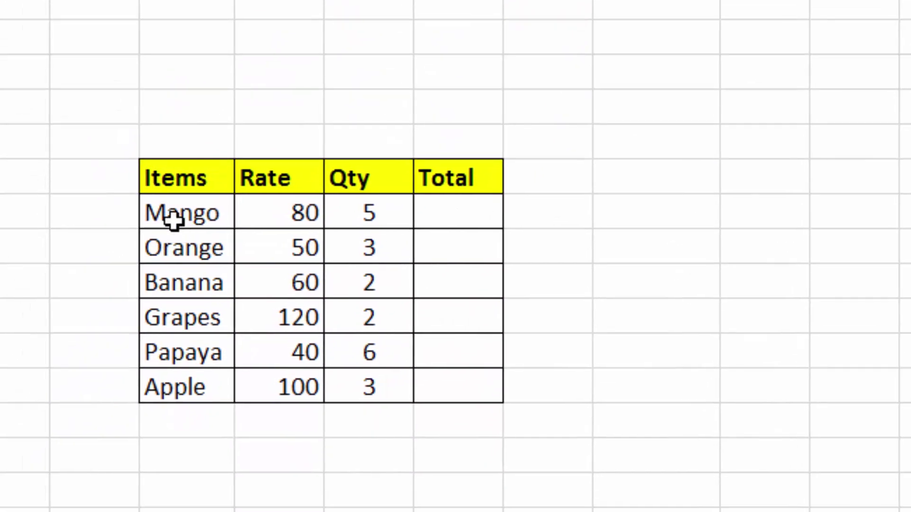
pyautogui.moveTo(173, 219); pyautogui.dragTo(185, 387)
pyautogui.moveTo(268, 202); pyautogui.dragTo(284, 387)
pyautogui.click(365, 218)
pyautogui.moveTo(379, 244); pyautogui.dragTo(372, 387)
pyautogui.click(444, 210)
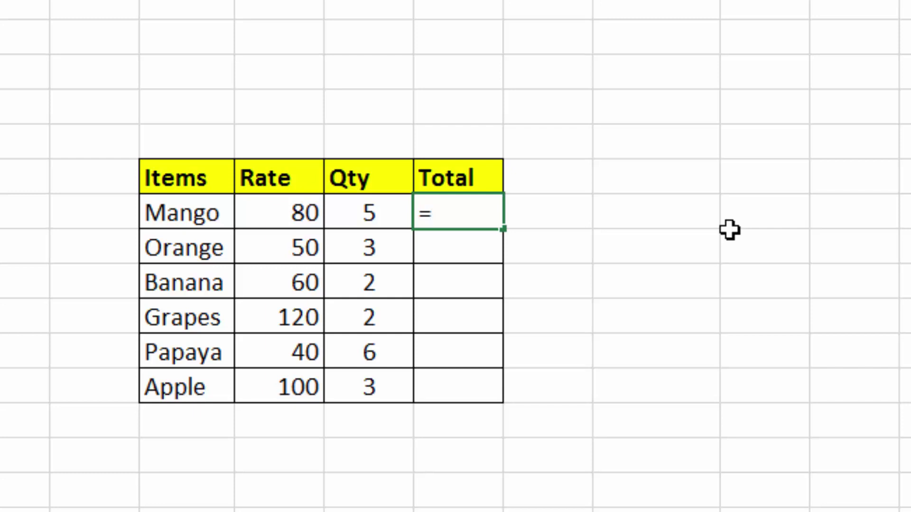
pyautogui.click(273, 211)
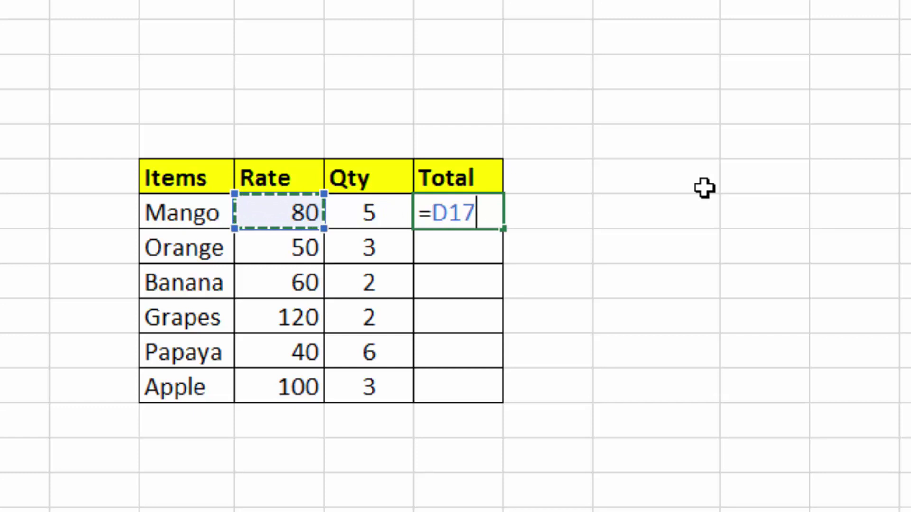
pyautogui.write('*')
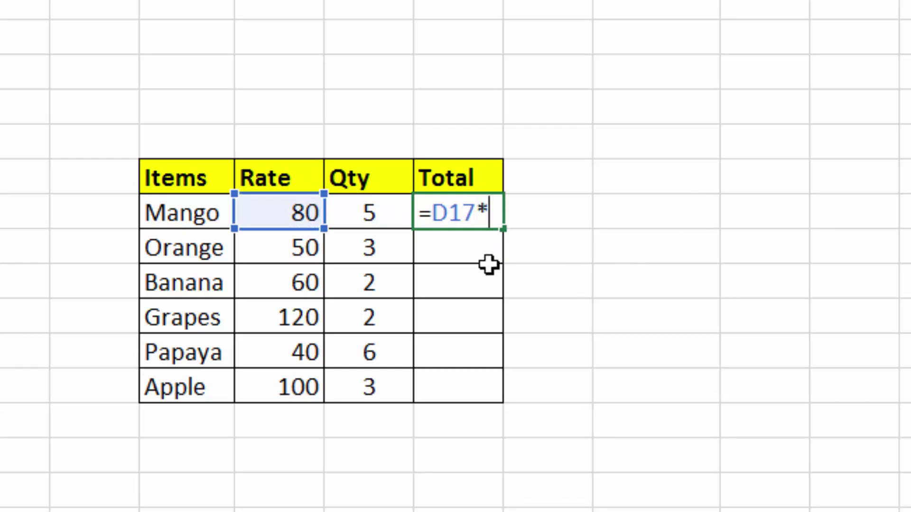
pyautogui.click(378, 209)
pyautogui.press('Return')
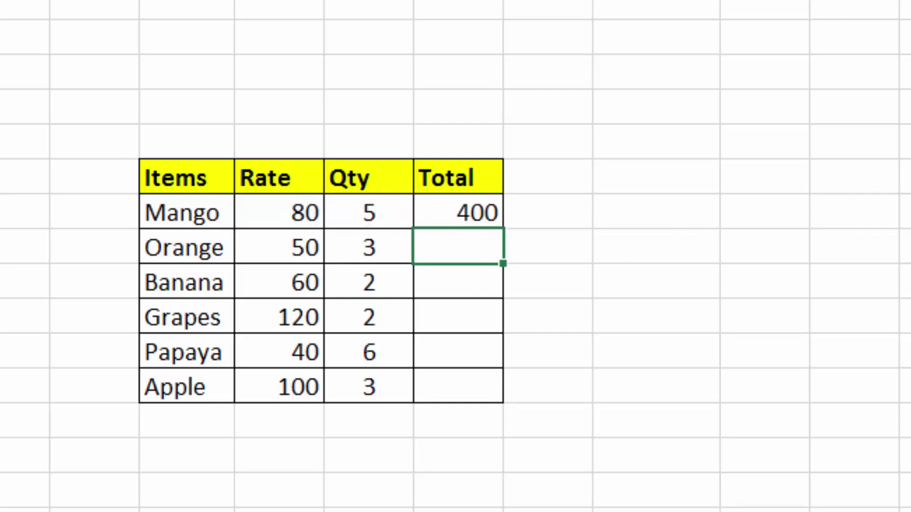
# Fill the Mango Total formula down through the Apple row and check the copied cells.
pyautogui.click(448, 214)
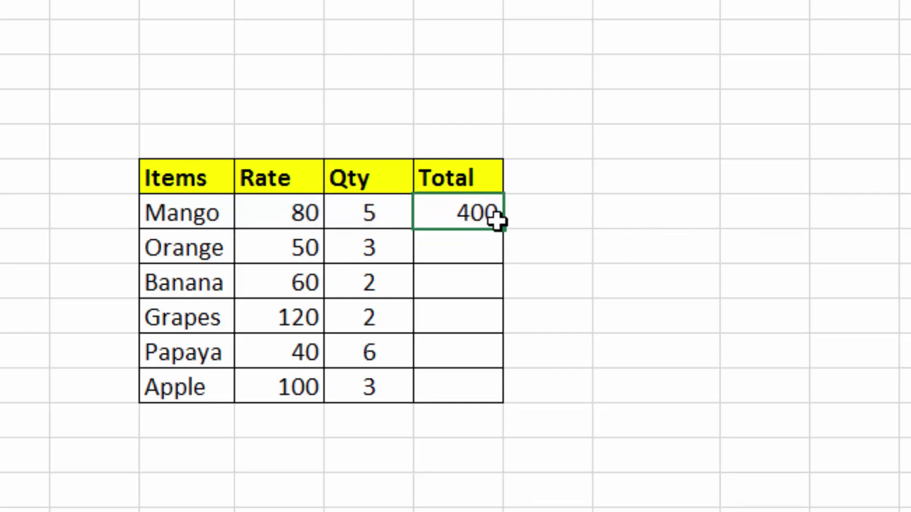
pyautogui.moveTo(502, 228); pyautogui.dragTo(505, 401)
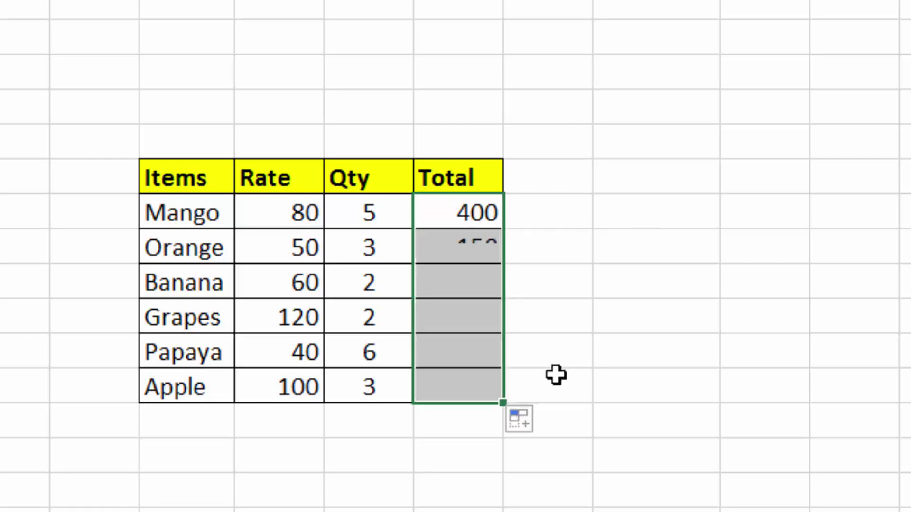
pyautogui.click(408, 248)
pyautogui.click(448, 277)
pyautogui.click(463, 378)
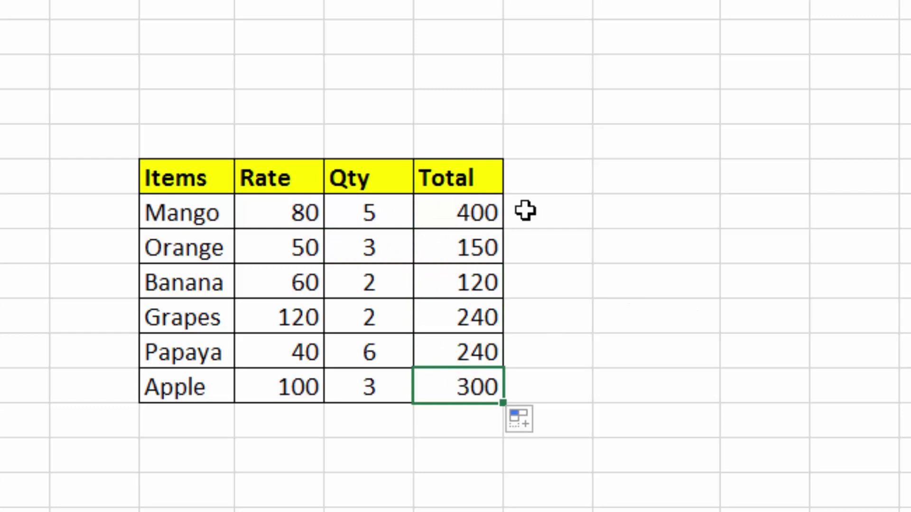
# Total the Qty column in E23, directly below the table, with AutoSum over E17:E22.
pyautogui.click(460, 424)
pyautogui.scroll(-1, 459, 424)
pyautogui.moveTo(435, 120); pyautogui.dragTo(438, 289)
pyautogui.click(439, 313)
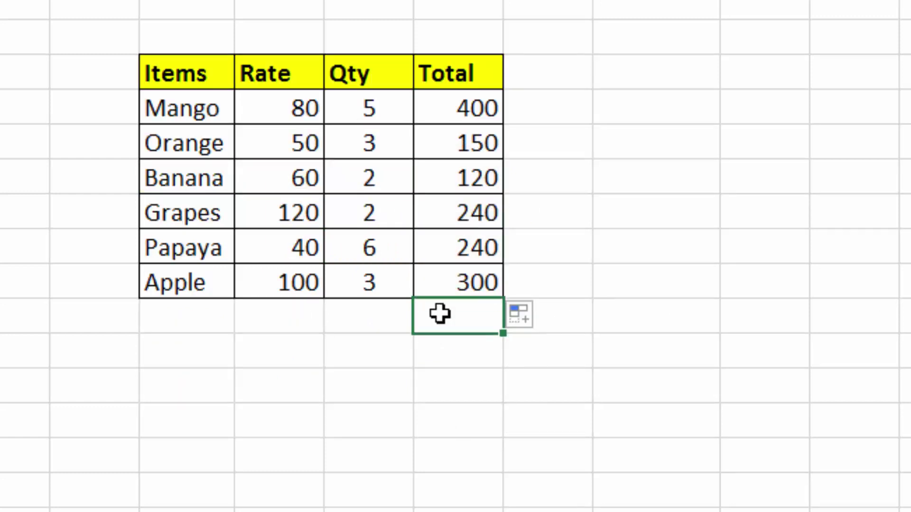
pyautogui.moveTo(351, 95); pyautogui.dragTo(352, 287)
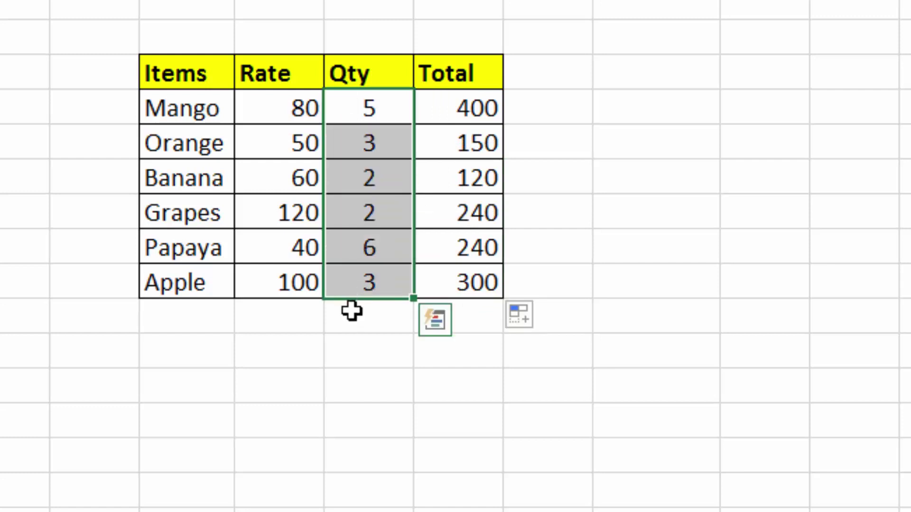
pyautogui.click(351, 310)
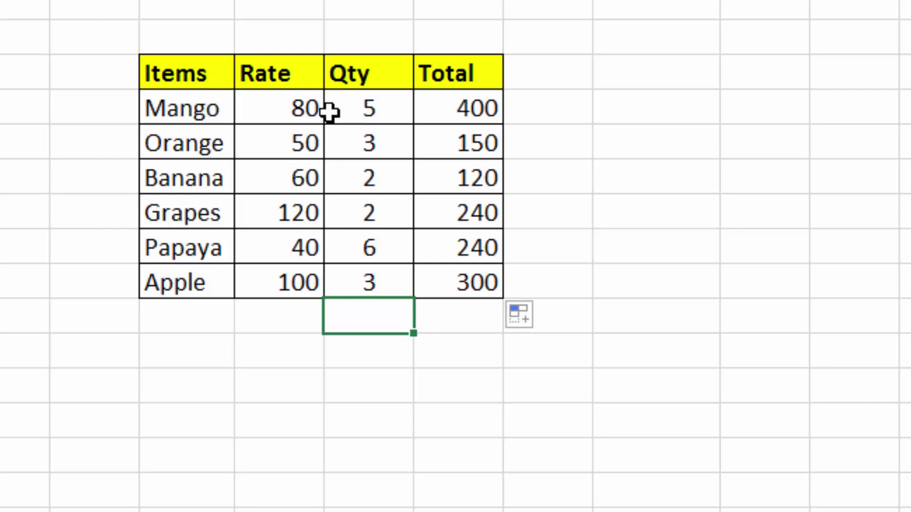
pyautogui.scroll(-2, 323, 170)
pyautogui.scroll(-2, 332, 228)
pyautogui.scroll(3, 372, 287)
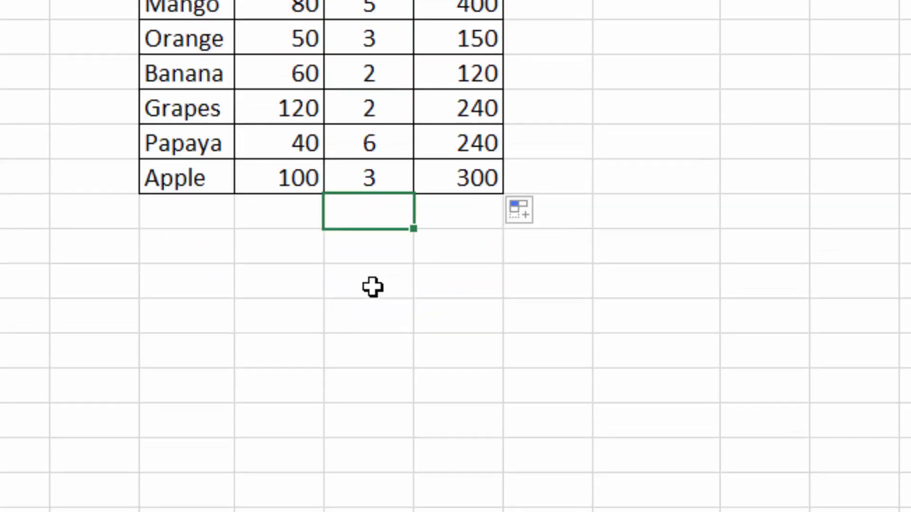
pyautogui.scroll(1, 609, 321)
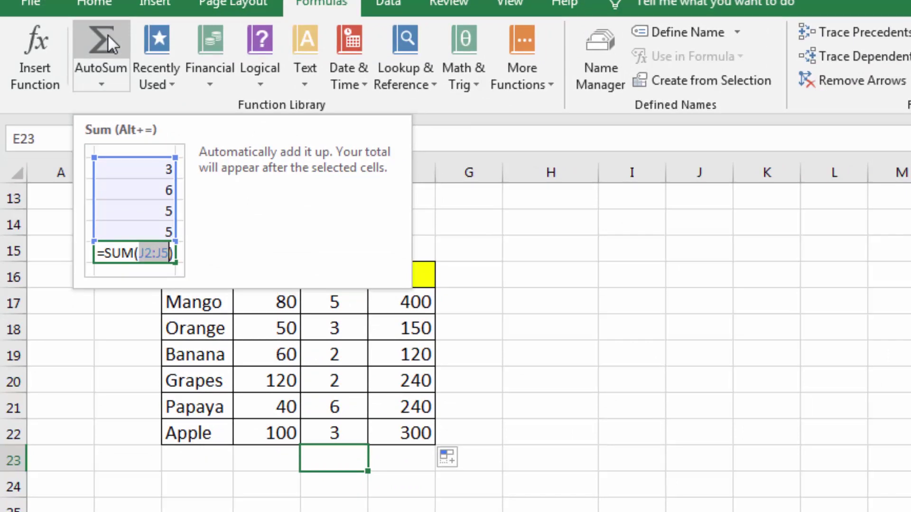
pyautogui.click(107, 34)
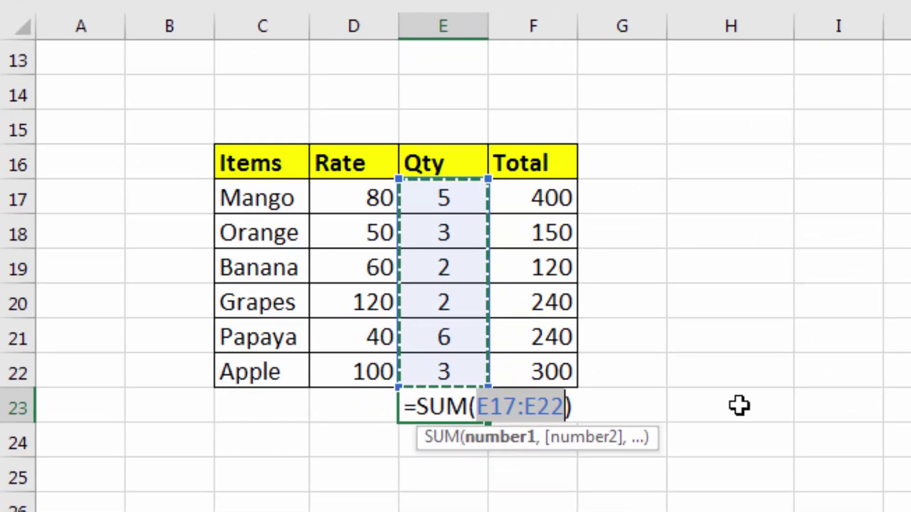
pyautogui.press('Return')
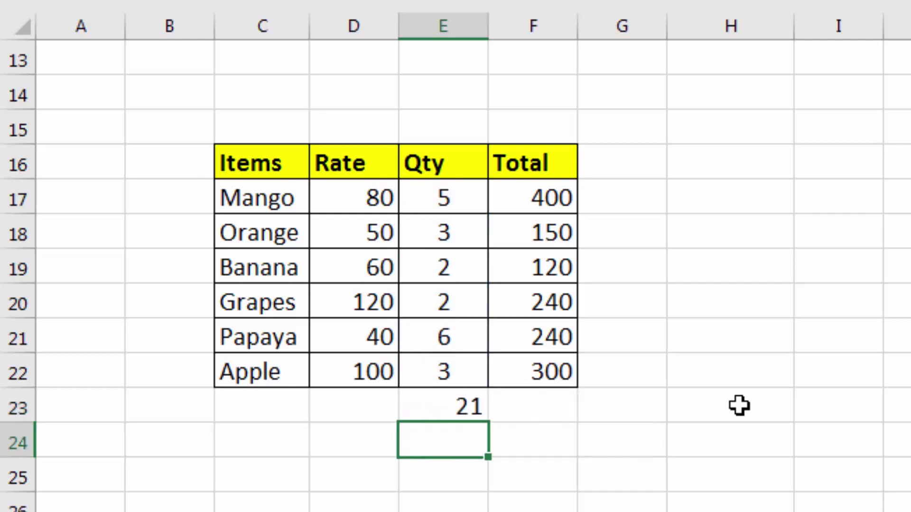
# Clear the automatic sum from E23 and enter a hand-typed SUM formula over the Qty range E17:E22.
pyautogui.press('Up')
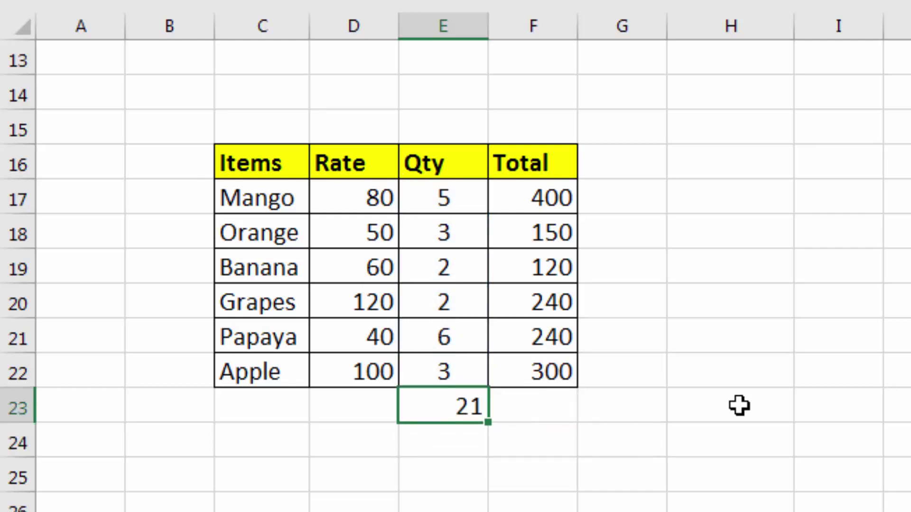
pyautogui.press('Delete')
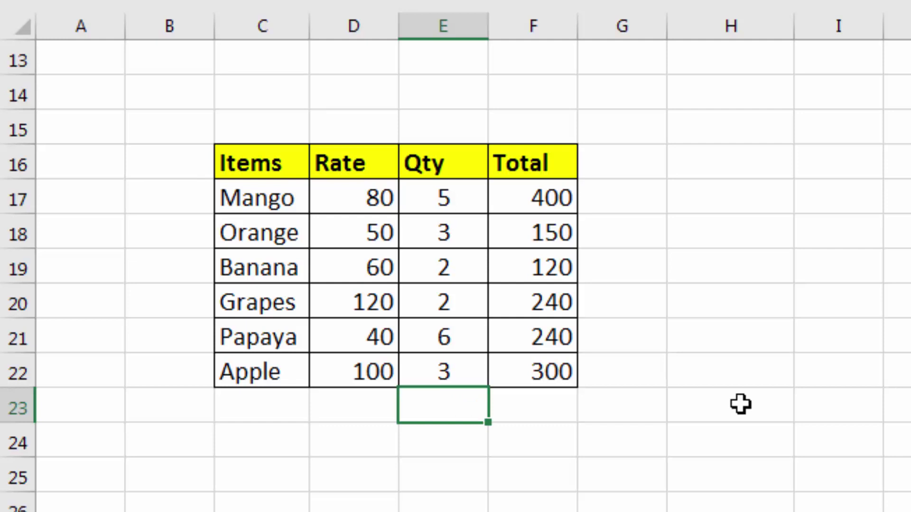
pyautogui.write('=sum')
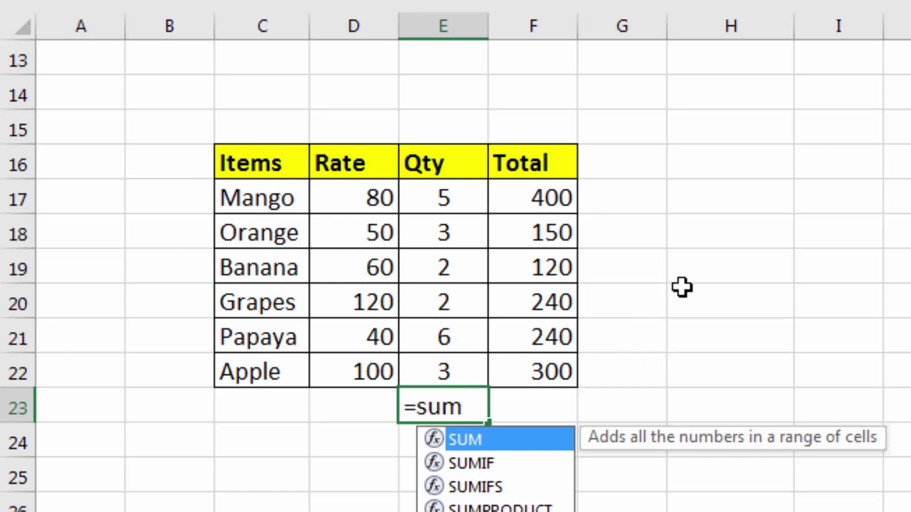
pyautogui.write('(')
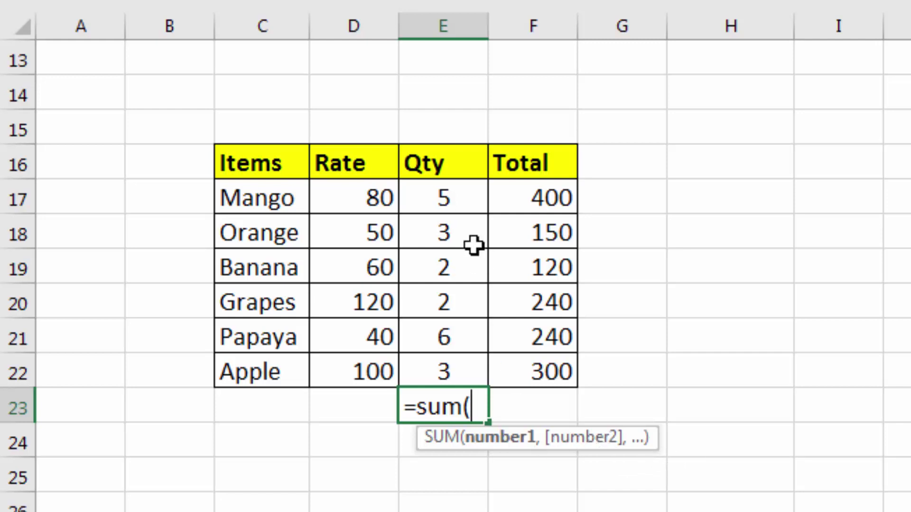
pyautogui.moveTo(455, 201); pyautogui.dragTo(451, 368)
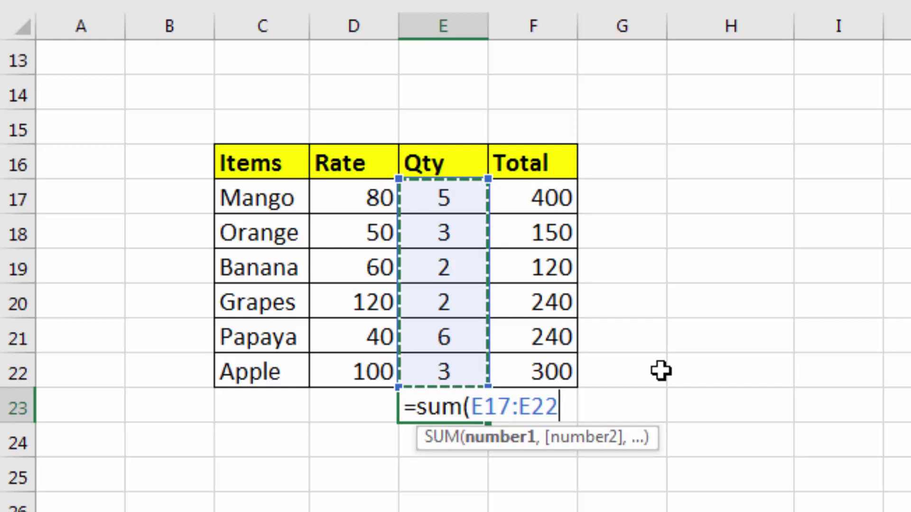
pyautogui.press('Return')
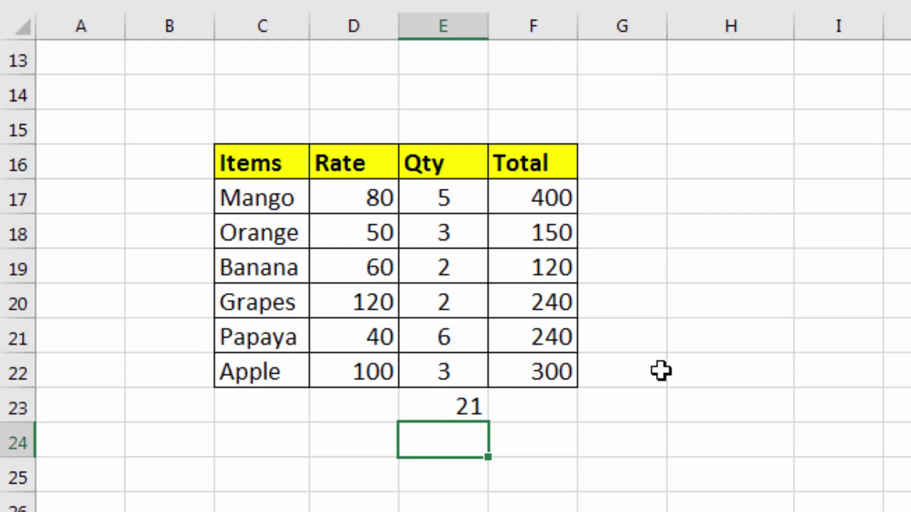
# Try extending the SUM formula in E23 with the ranges F17:F22 and D17:D22, and undo the change.
pyautogui.click(437, 403)
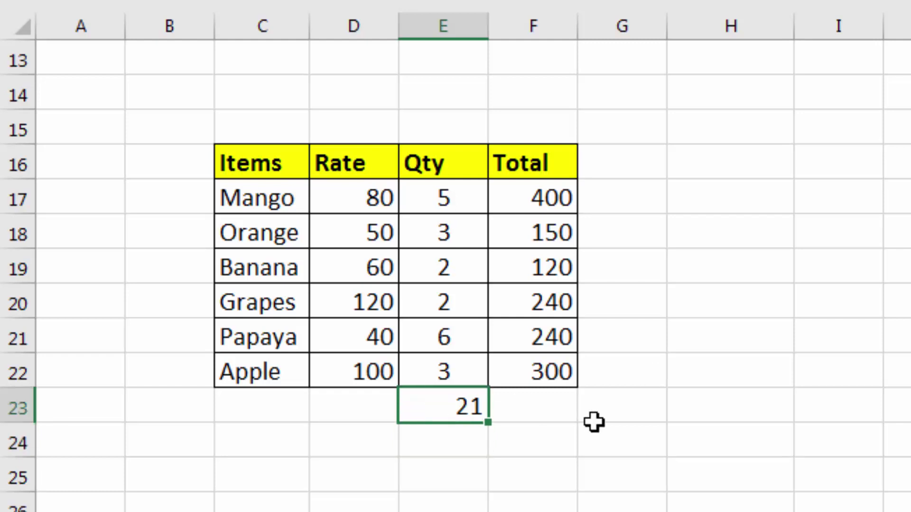
pyautogui.press('F2')
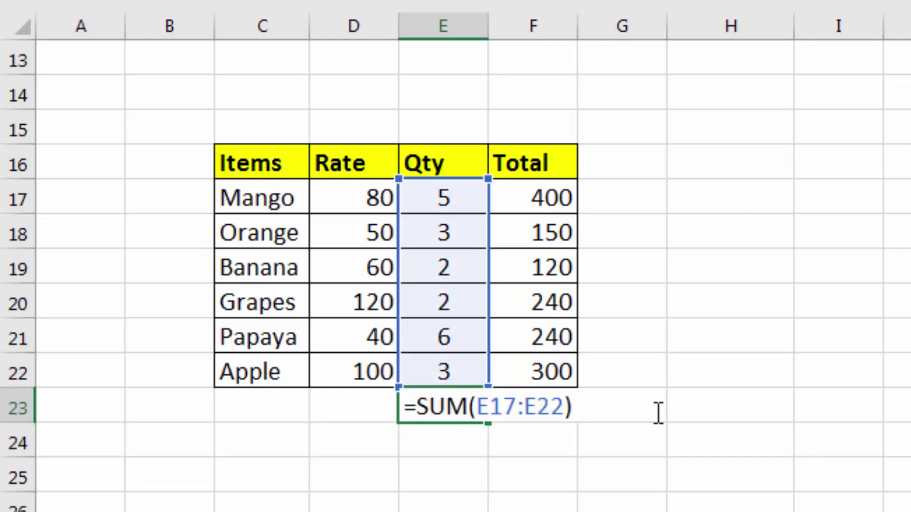
pyautogui.press('BackSpace')
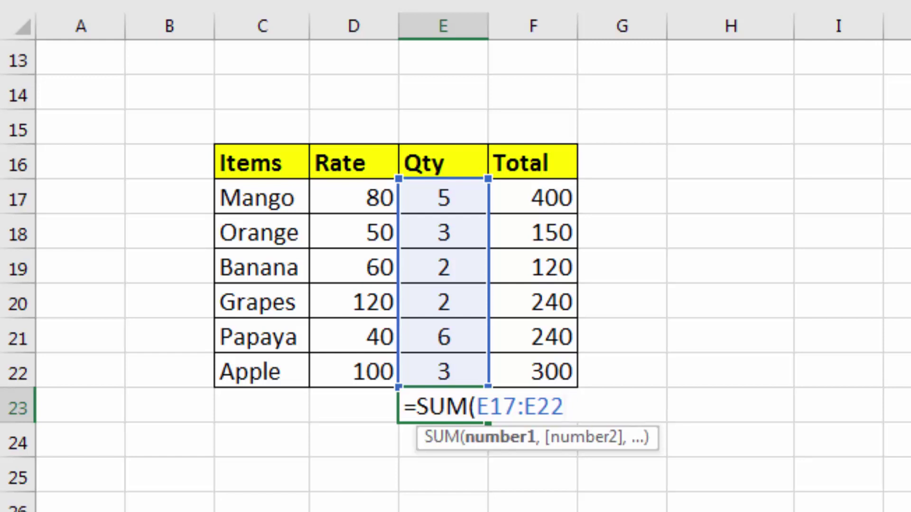
pyautogui.write(',')
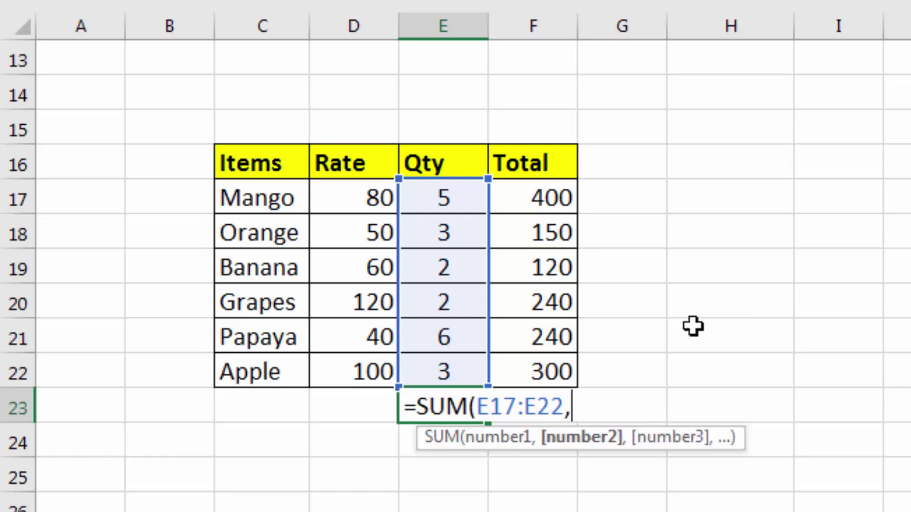
pyautogui.moveTo(528, 195); pyautogui.dragTo(530, 372)
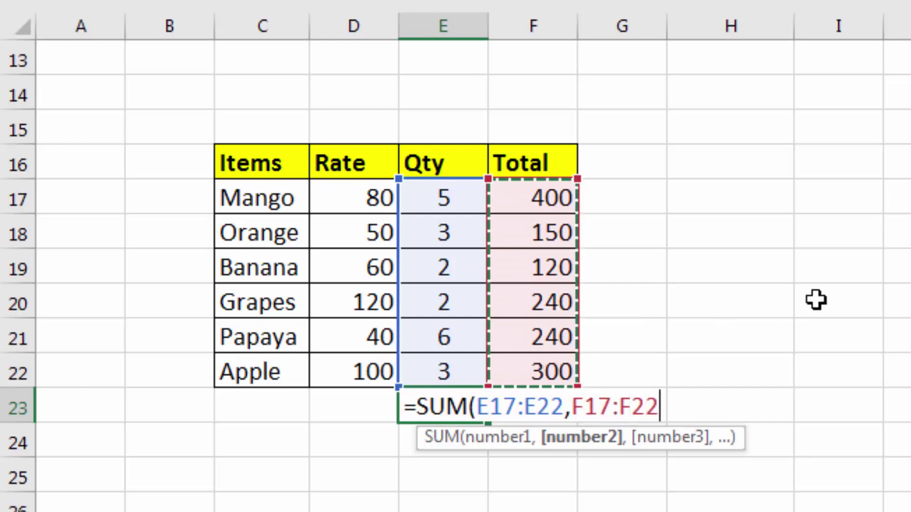
pyautogui.write(',')
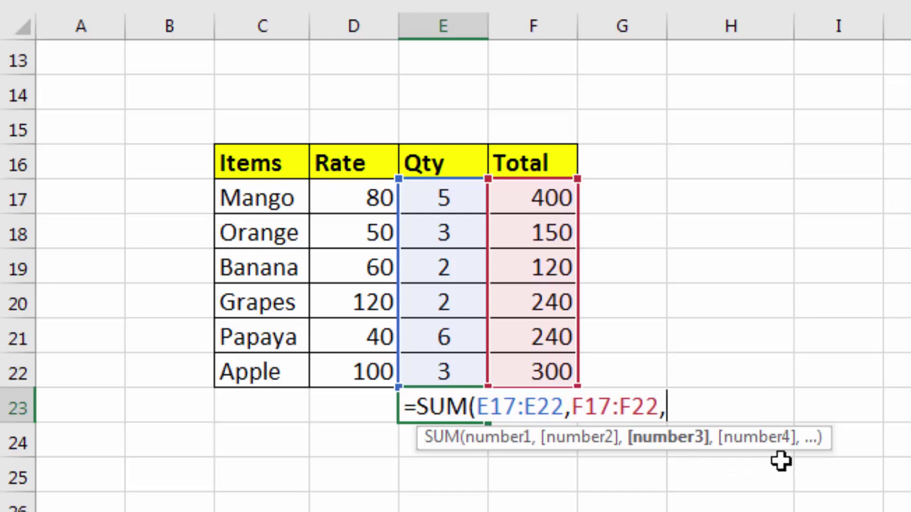
pyautogui.click(365, 203)
pyautogui.moveTo(365, 203); pyautogui.dragTo(363, 368)
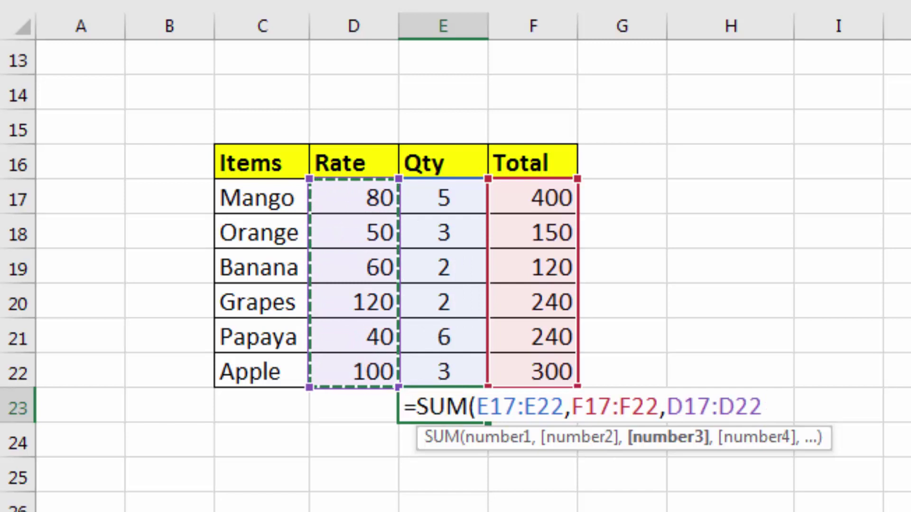
pyautogui.write(')')
pyautogui.press('Return')
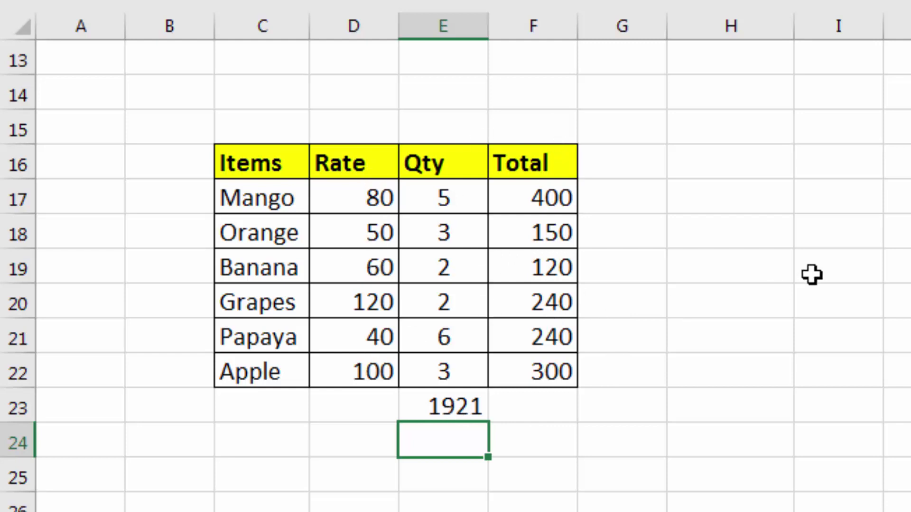
pyautogui.hotkey('ctrl', 'z')
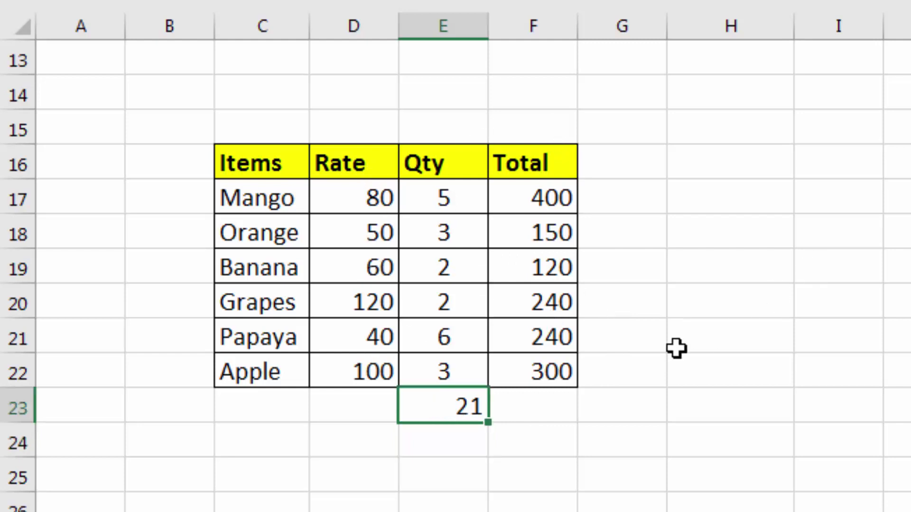
# Total the Total column in F23 with AutoSum over F17:F22, and clear that sum again.
pyautogui.click(540, 417)
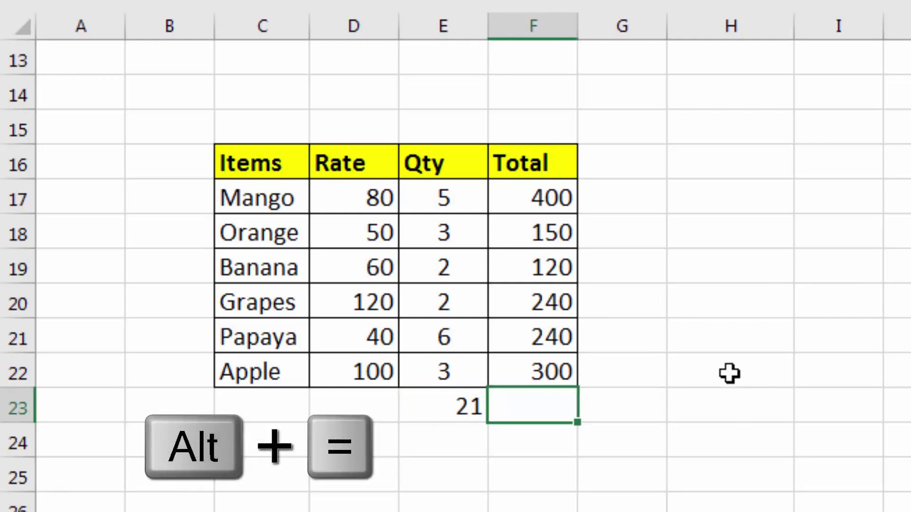
pyautogui.hotkey('alt', '=')
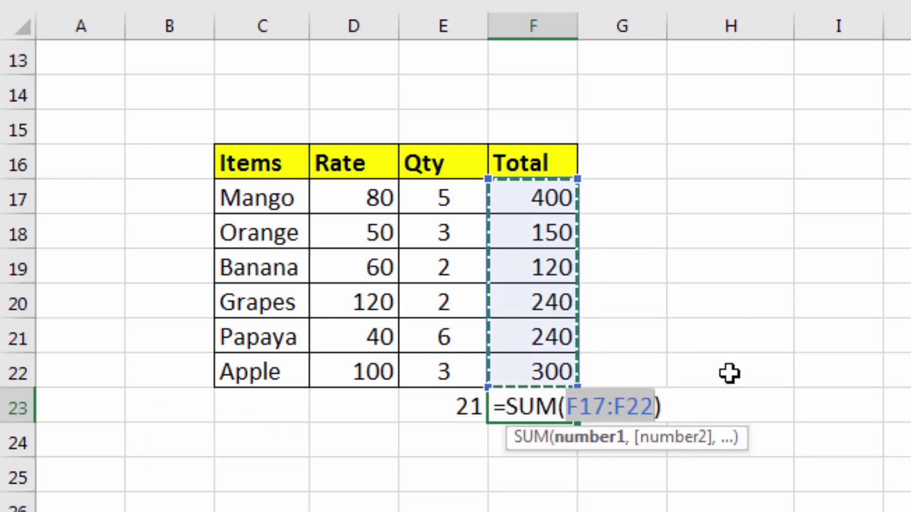
pyautogui.press('Return')
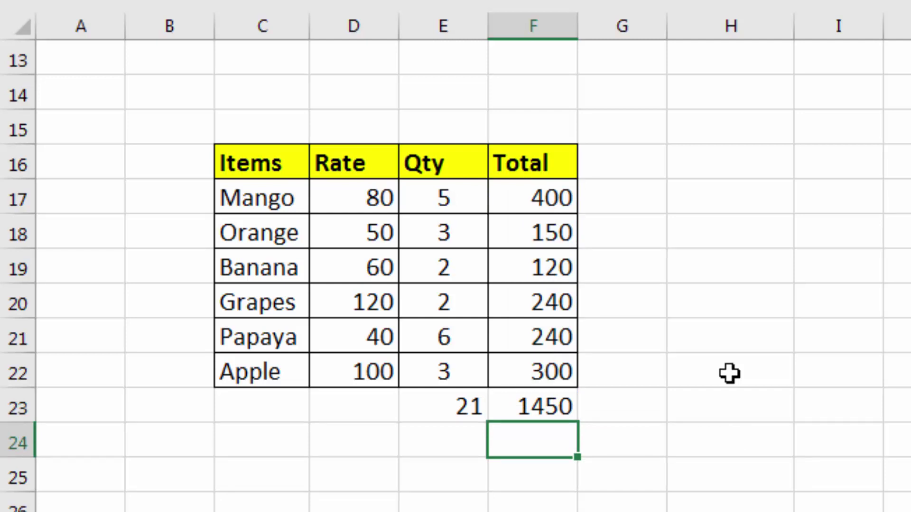
pyautogui.press('Up')
pyautogui.press('Delete')
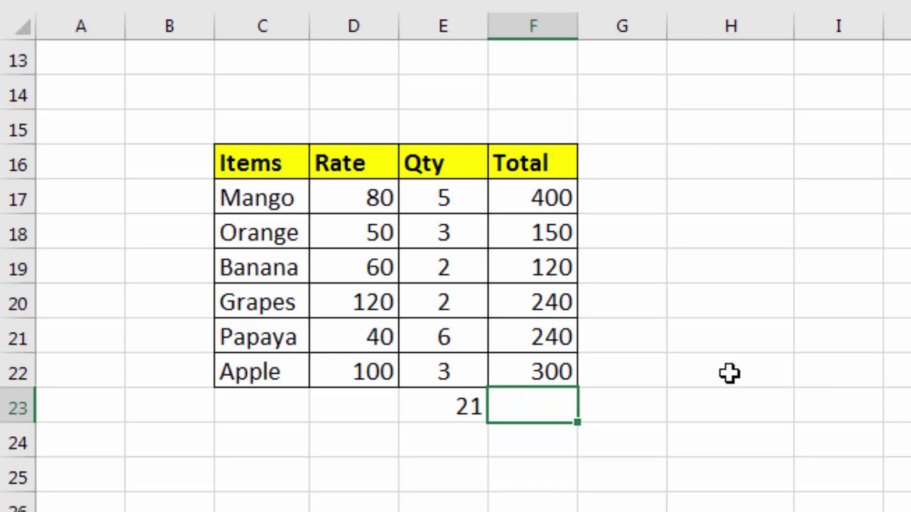
# Clear the Orange Total in F18 and AutoSum the Total column in F23, correcting the range to F17:F22.
pyautogui.click(542, 227)
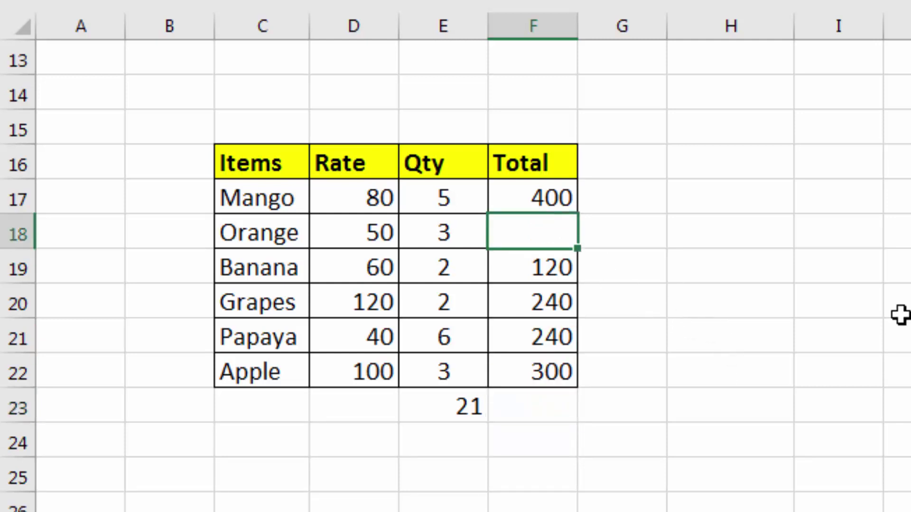
pyautogui.click(568, 413)
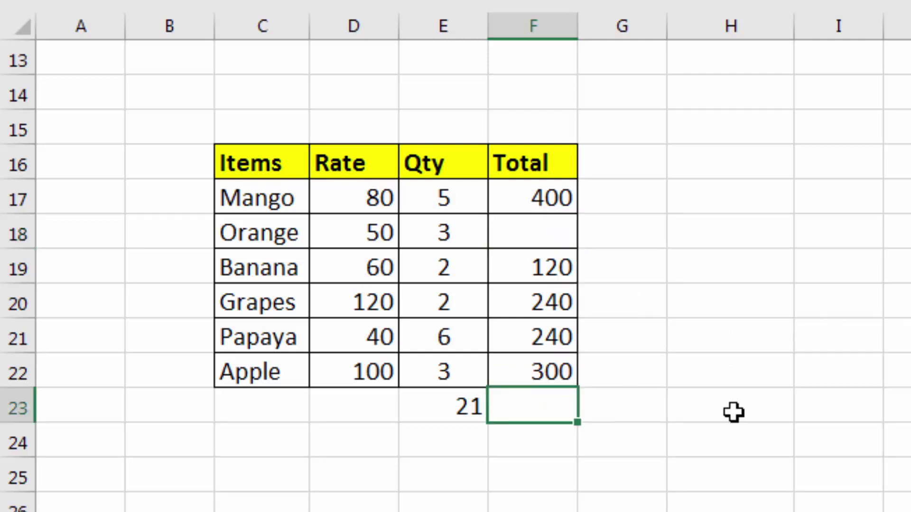
pyautogui.hotkey('alt', '=')
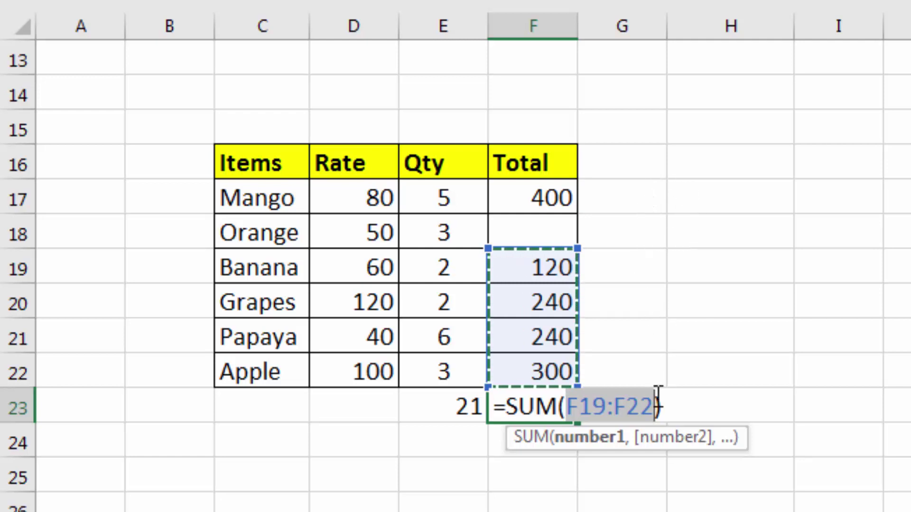
pyautogui.click(599, 408)
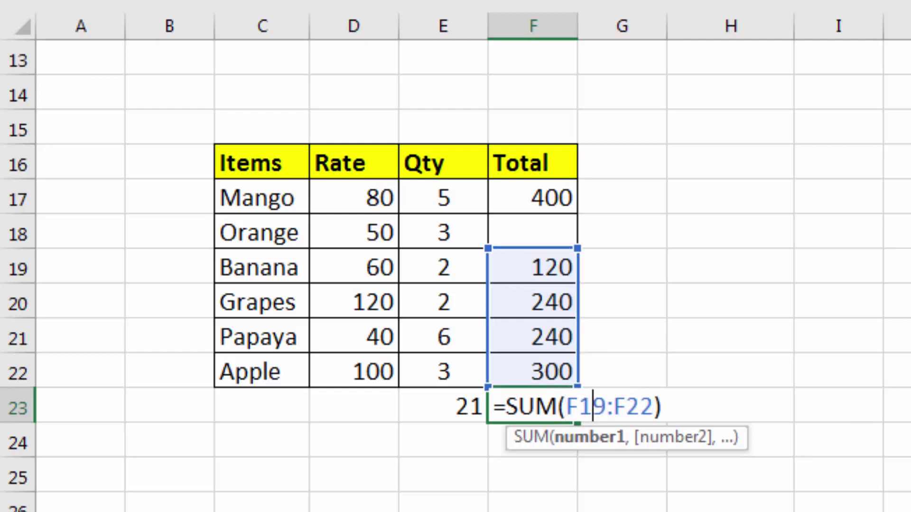
pyautogui.press('Delete')
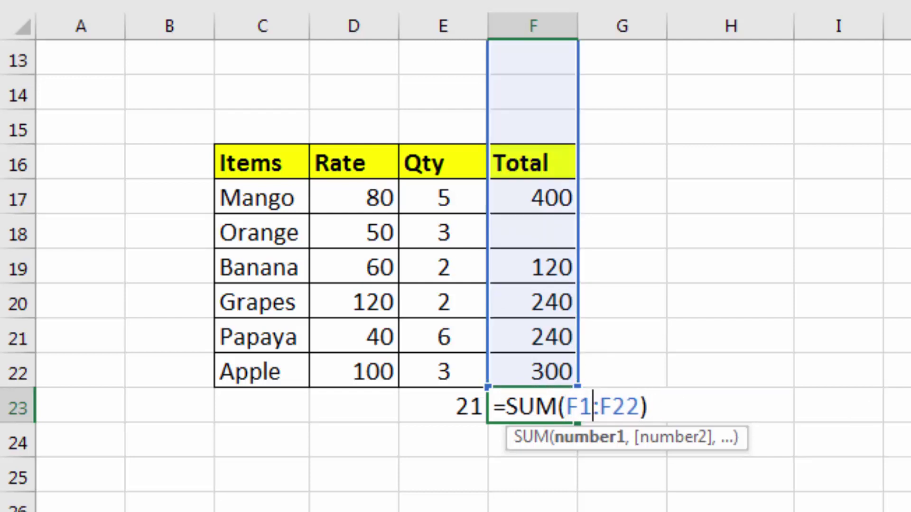
pyautogui.write('7')
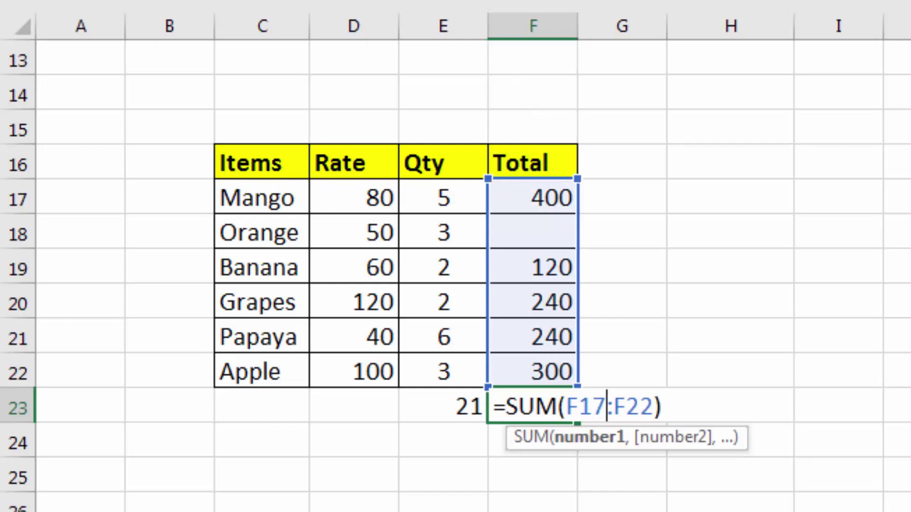
pyautogui.press('Return')
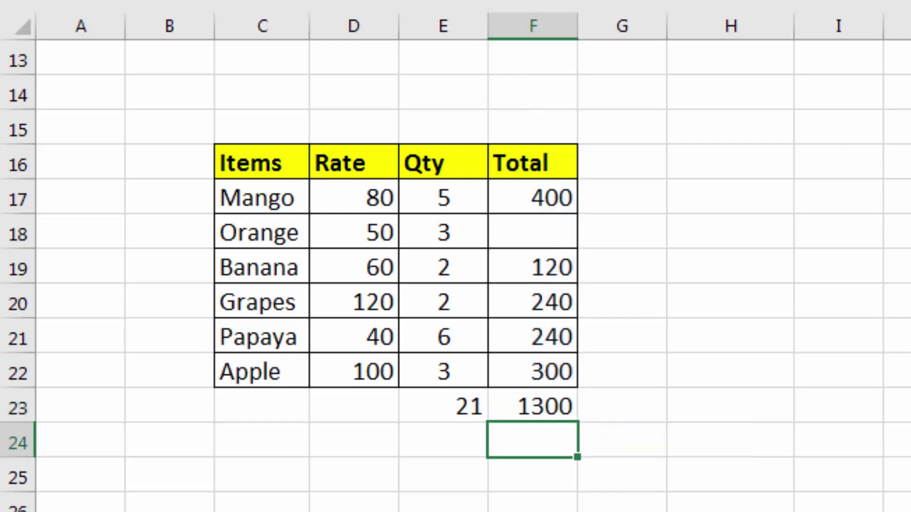
# Clear the sums below the fruit table and the earlier formula results beside the number table in the upper rows.
pyautogui.click(531, 406)
pyautogui.press('Delete')
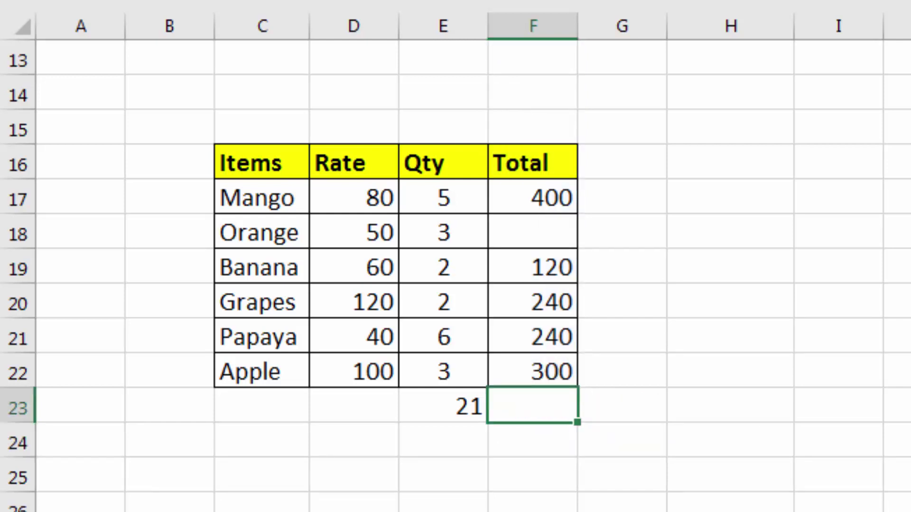
pyautogui.hotkey('ctrl', 'z')
pyautogui.click(478, 411)
pyautogui.press('Delete')
pyautogui.scroll(4, 688, 328)
pyautogui.moveTo(726, 113); pyautogui.dragTo(867, 130)
pyautogui.press('Delete')
pyautogui.click(825, 202)
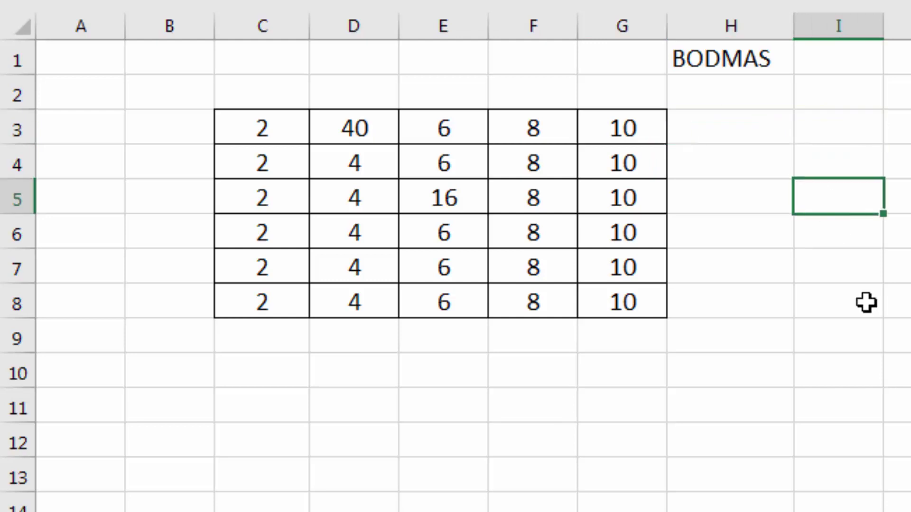
# Look over the empty cells beneath the number table's columns and beside its rows where totals belong.
pyautogui.click(265, 338)
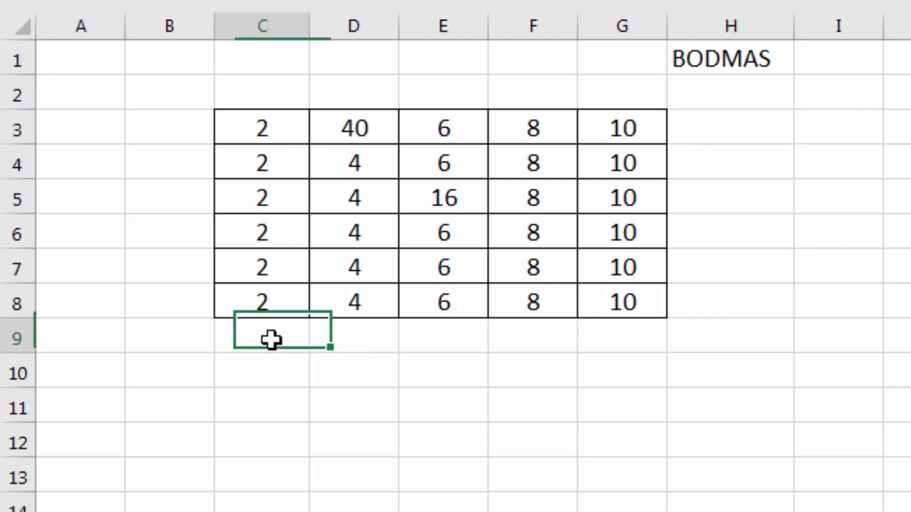
pyautogui.click(363, 339)
pyautogui.click(444, 339)
pyautogui.click(556, 336)
pyautogui.click(606, 336)
pyautogui.click(351, 127)
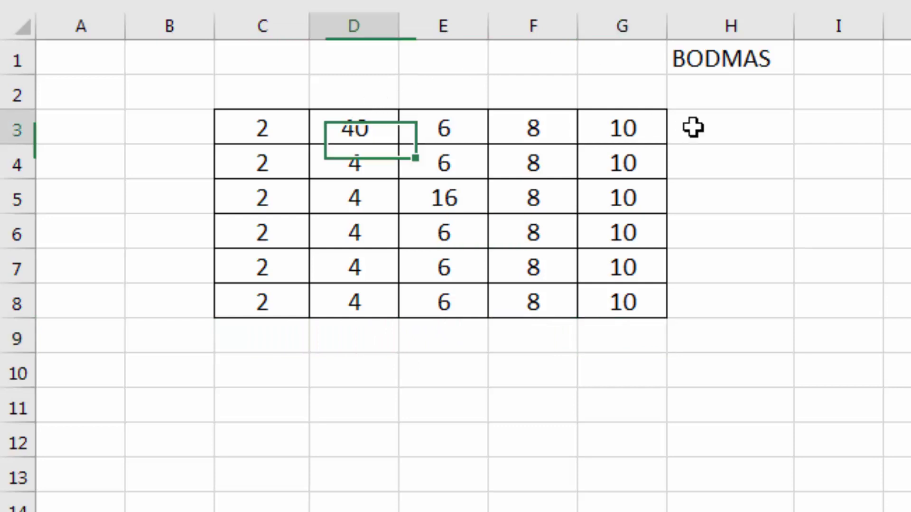
pyautogui.moveTo(687, 127); pyautogui.dragTo(742, 127)
pyautogui.click(740, 127)
pyautogui.click(732, 164)
pyautogui.click(728, 232)
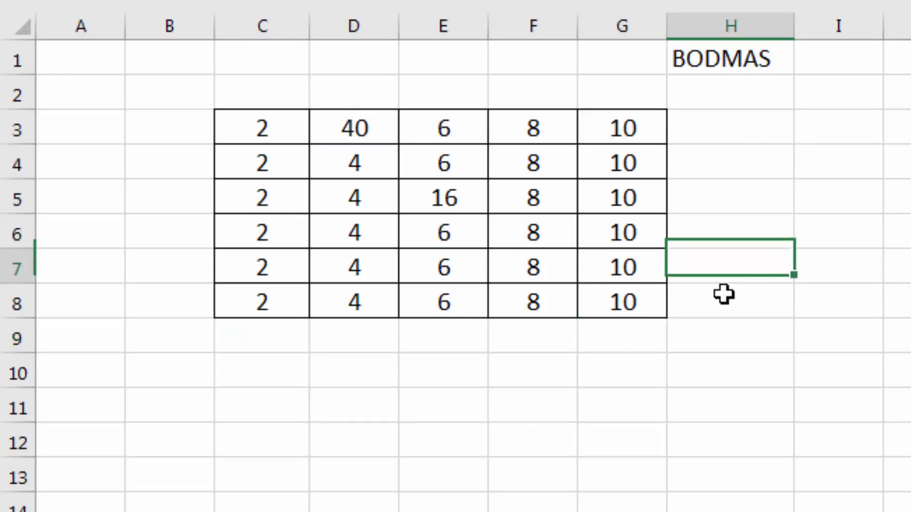
pyautogui.click(726, 299)
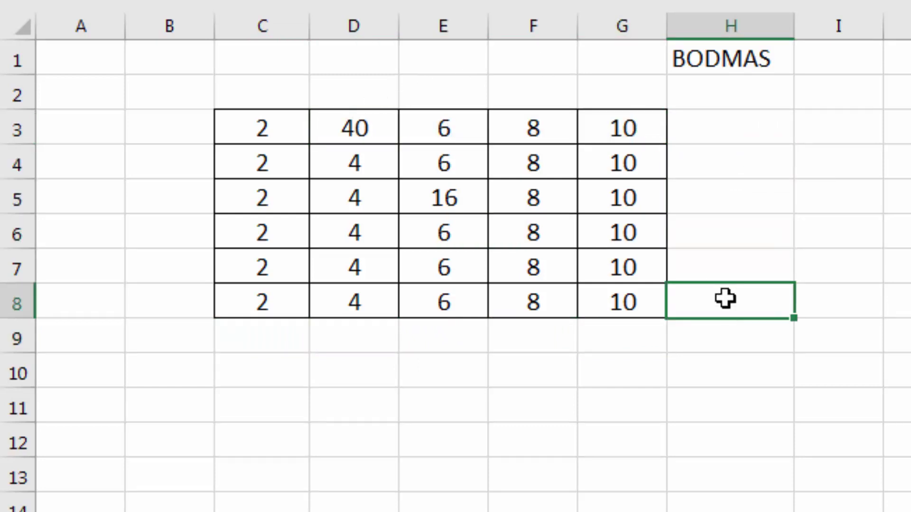
# Total the number table's first row in H3 with AutoSum over C3:G3 and fill the formula down to H8.
pyautogui.click(721, 128)
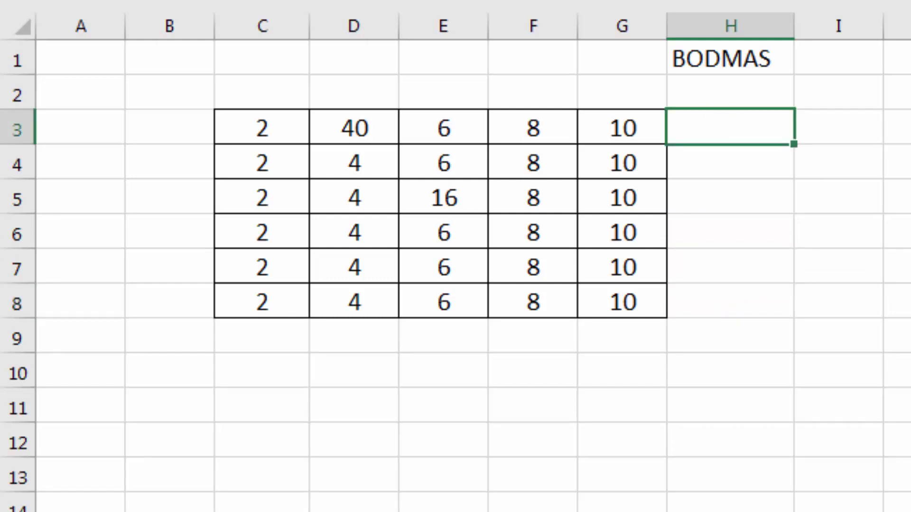
pyautogui.hotkey('alt', '=')
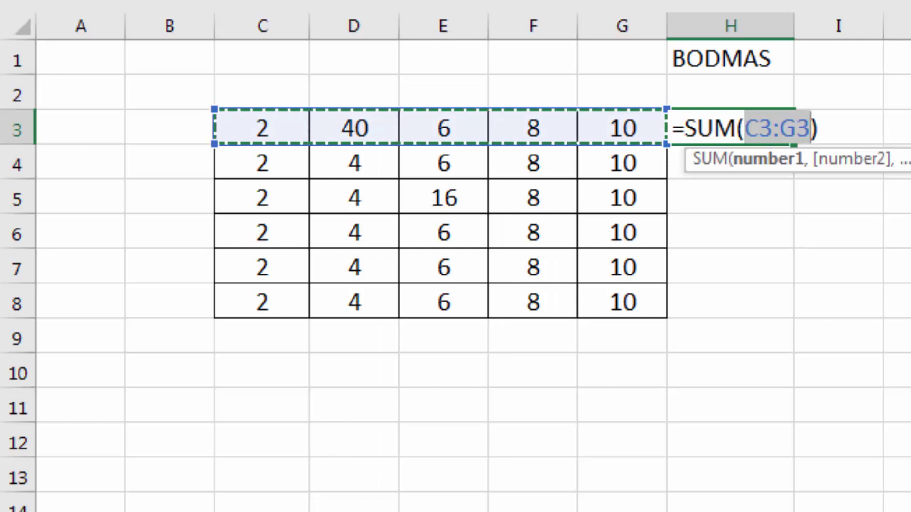
pyautogui.press('Return')
pyautogui.click(752, 125)
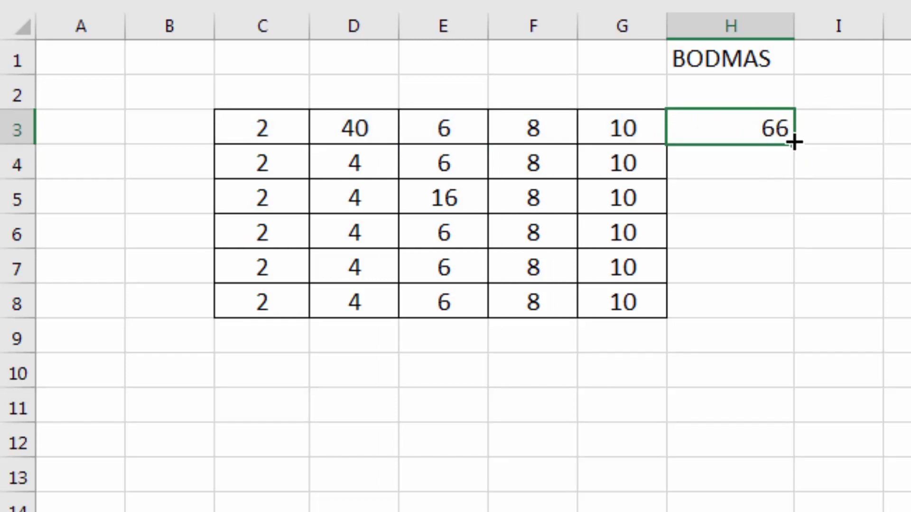
pyautogui.moveTo(793, 162); pyautogui.dragTo(783, 308)
# Total column C in C9 with AutoSum over C3:C8 and fill the formula across to H9.
pyautogui.click(266, 346)
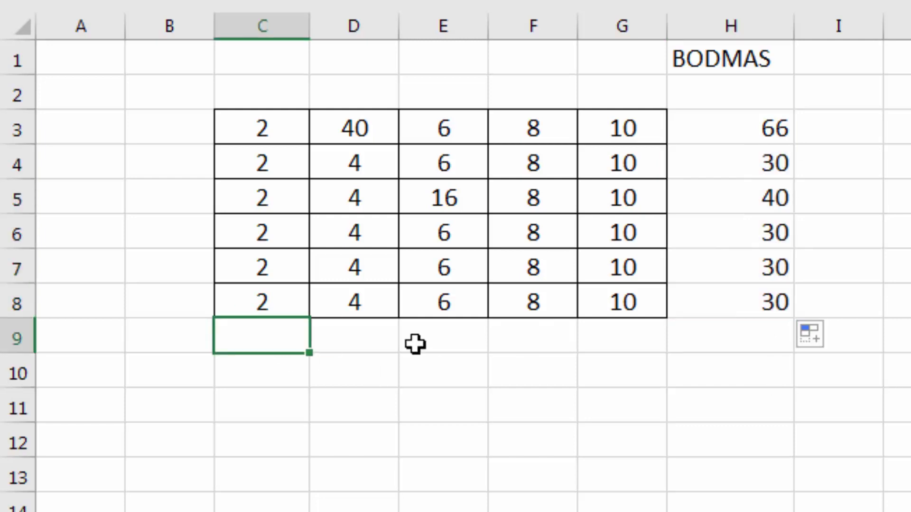
pyautogui.hotkey('alt', '=')
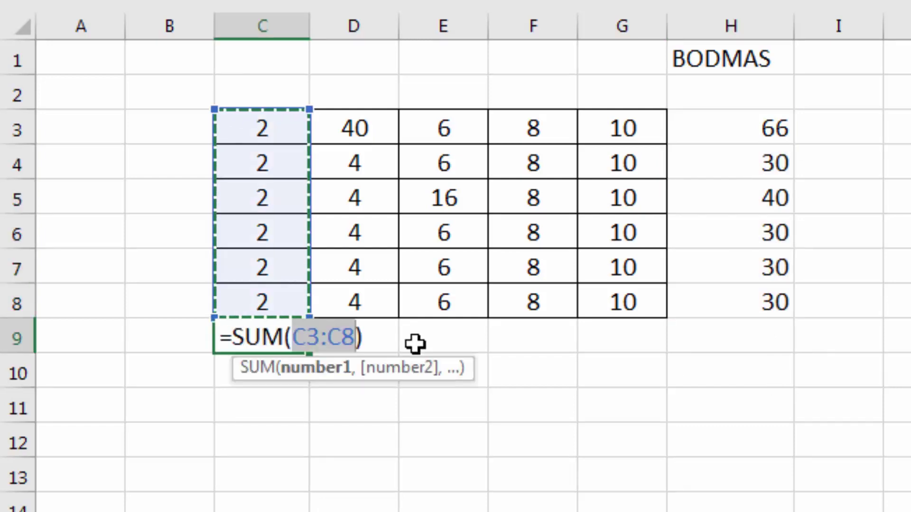
pyautogui.press('Return')
pyautogui.click(270, 329)
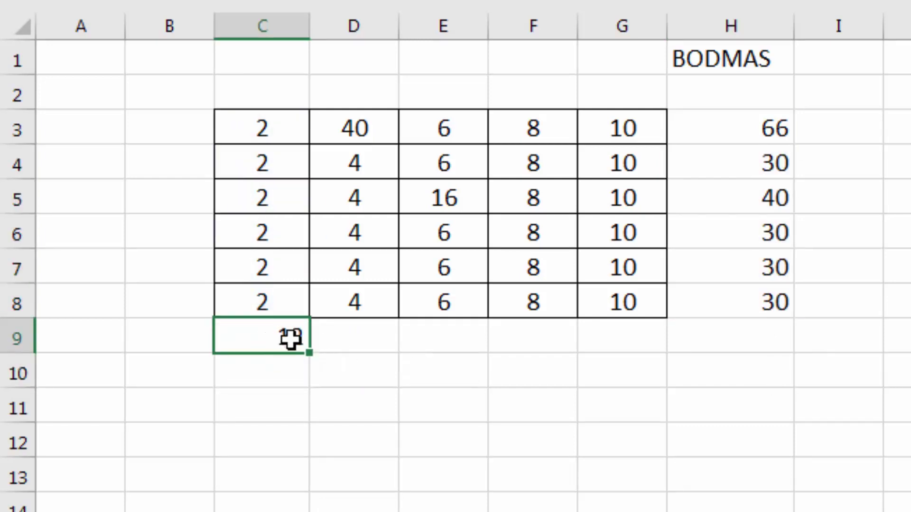
pyautogui.moveTo(349, 353); pyautogui.dragTo(764, 350)
pyautogui.click(894, 336)
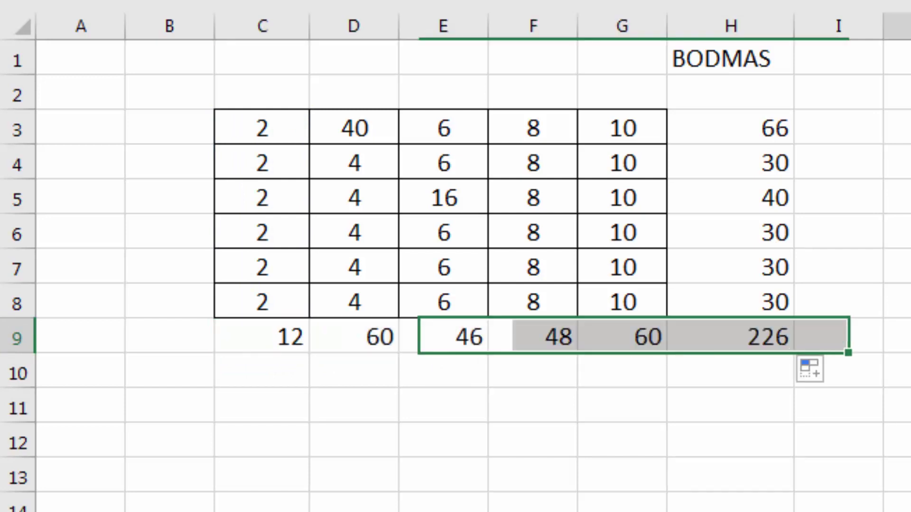
# Clear the row totals in H3:H9 and the column totals in C9:G9.
pyautogui.moveTo(738, 125); pyautogui.dragTo(746, 336)
pyautogui.press('Delete')
pyautogui.moveTo(248, 342); pyautogui.dragTo(647, 342)
pyautogui.press('Delete')
# Total all six rows of the number table at once by applying AutoSum to the range H3:H8.
pyautogui.click(841, 307)
pyautogui.moveTo(737, 128); pyautogui.dragTo(738, 302)
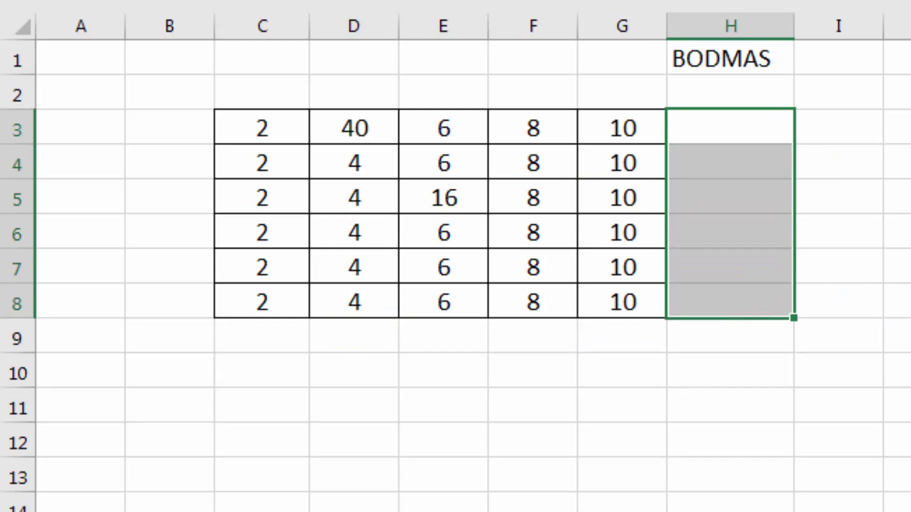
pyautogui.hotkey('alt', '=')
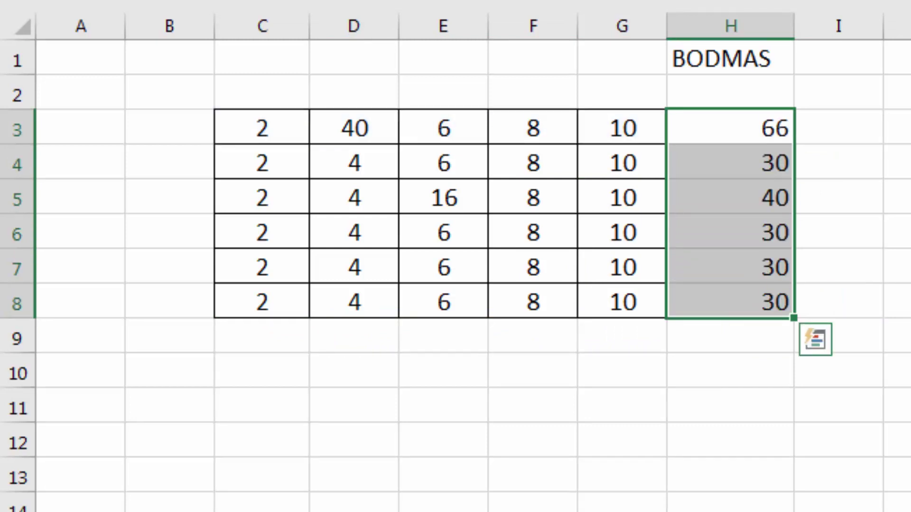
# Replace the row totals in H3:H8 by totaling all rows and columns at once with AutoSum over the range C3:H9.
pyautogui.press('Delete')
pyautogui.click(821, 140)
pyautogui.moveTo(240, 140); pyautogui.dragTo(711, 332)
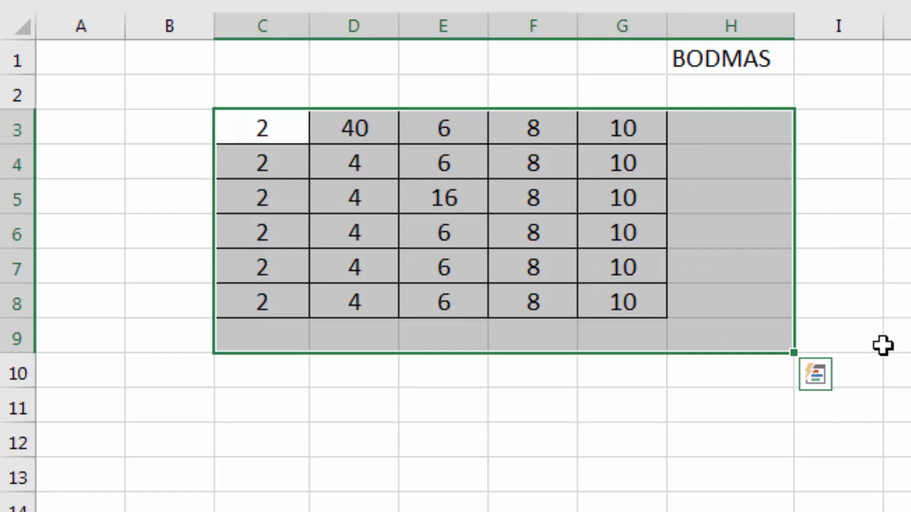
pyautogui.hotkey('alt', '=')
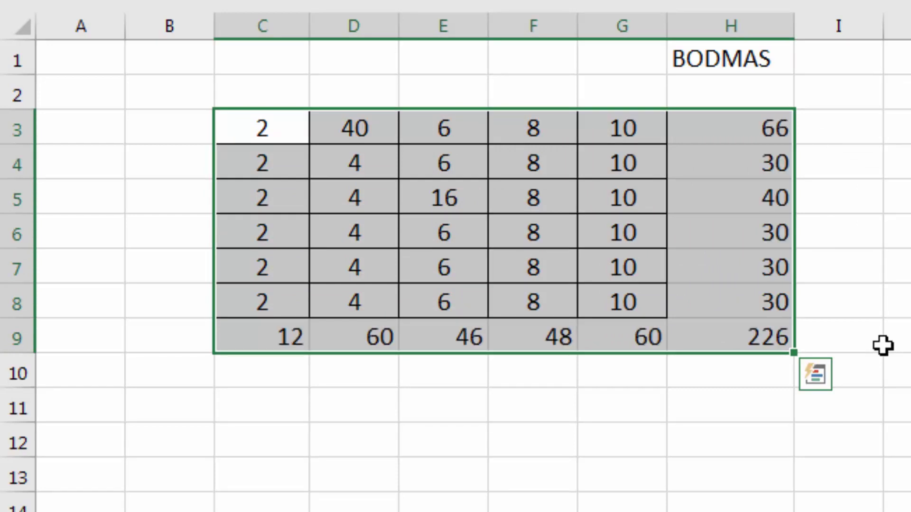
pyautogui.press('Down')
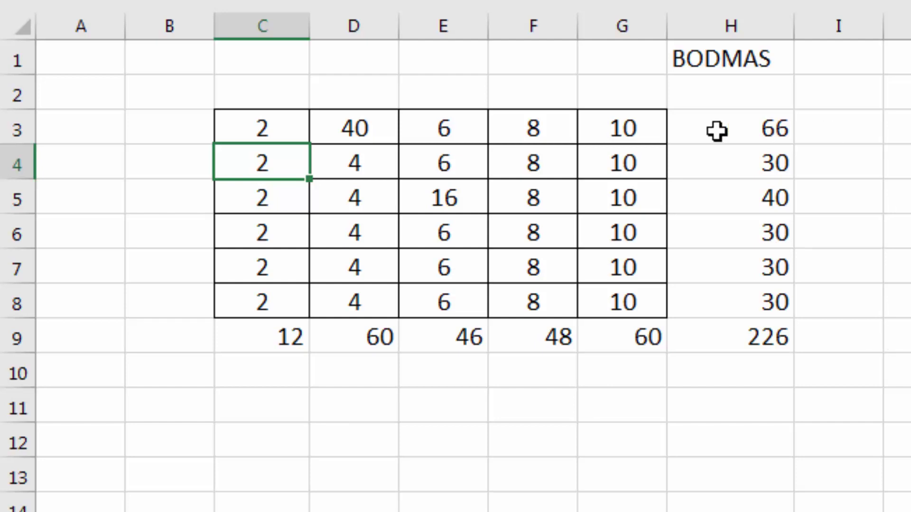
# Clear the row totals in H3:H9 and the column totals in C9:G9 around the number table.
pyautogui.moveTo(716, 130); pyautogui.dragTo(736, 374)
pyautogui.press('Delete')
pyautogui.click(528, 383)
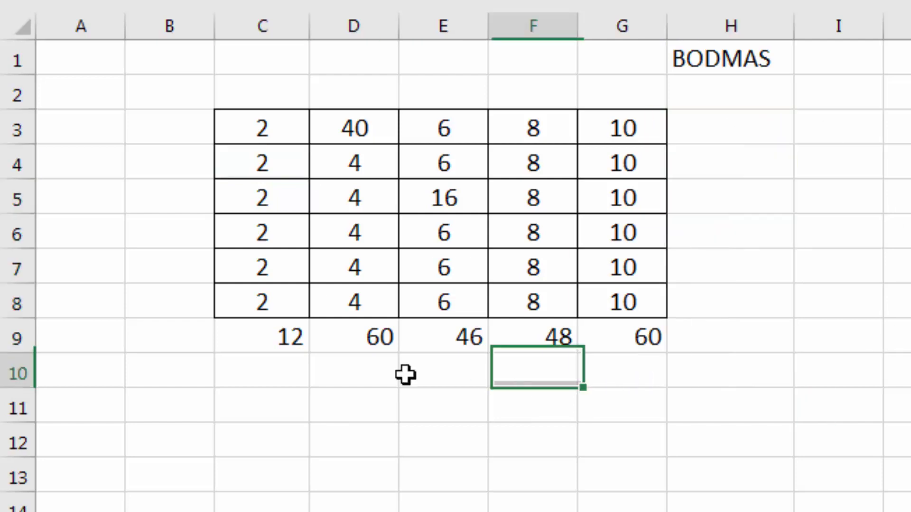
pyautogui.moveTo(259, 344); pyautogui.dragTo(744, 347)
pyautogui.press('Delete')
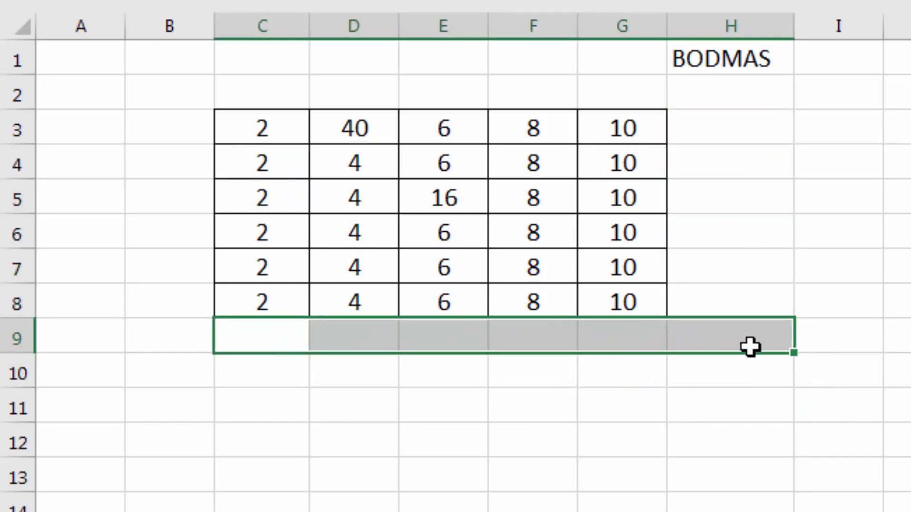
pyautogui.click(659, 427)
pyautogui.click(725, 299)
pyautogui.click(760, 391)
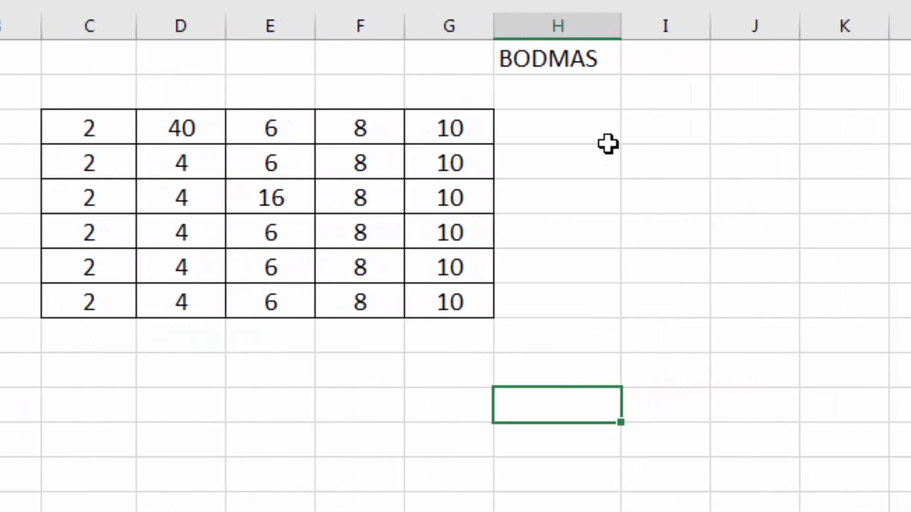
# Enter the labels count, counta and countblank in cells I3 to I5.
pyautogui.click(657, 136)
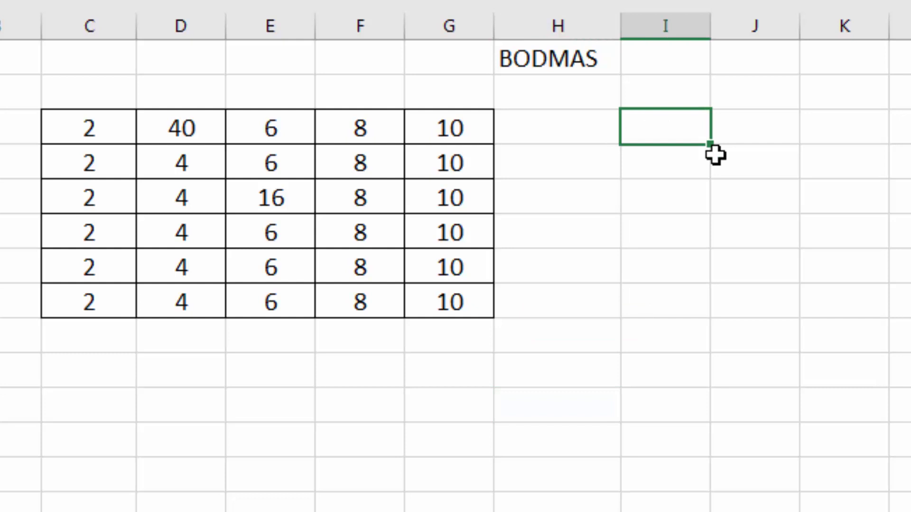
pyautogui.write('count')
pyautogui.press('Return')
pyautogui.write('counta')
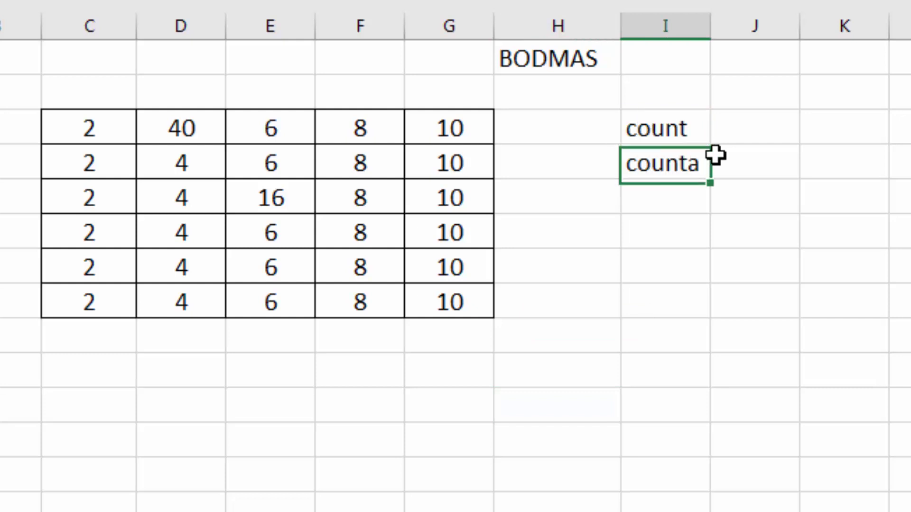
pyautogui.press('Return')
pyautogui.write('countblank')
pyautogui.press('Return')
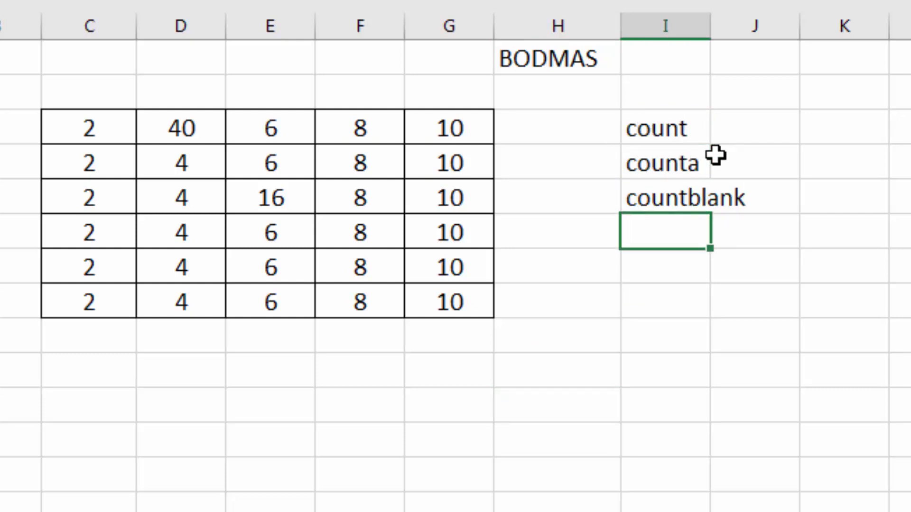
# Add the labels average, max and min in I6 to I8 and widen column I to fit the labels.
pyautogui.write('average')
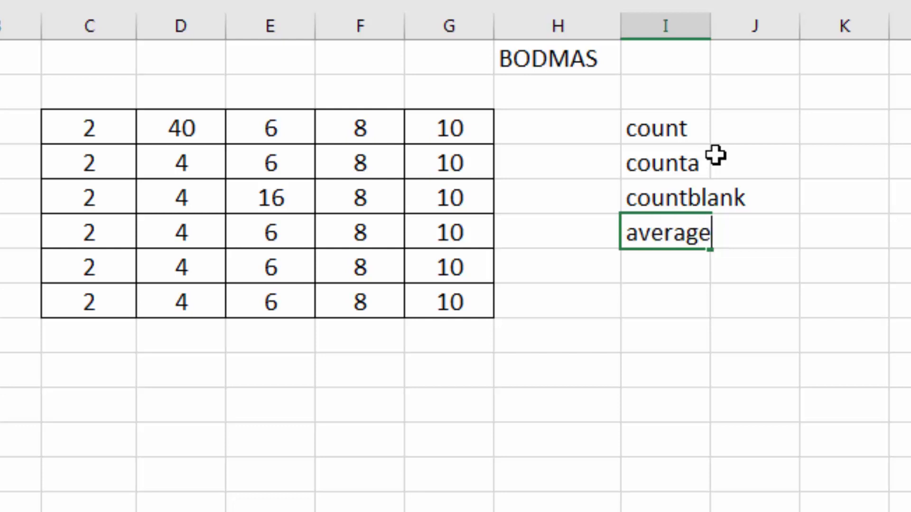
pyautogui.press('Return')
pyautogui.write('max')
pyautogui.press('Return')
pyautogui.write('min')
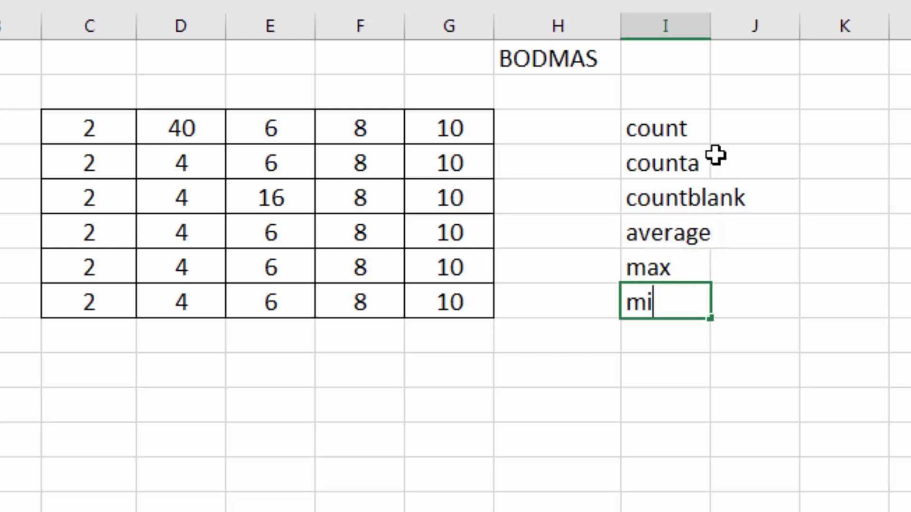
pyautogui.press('Return')
pyautogui.moveTo(710, 26); pyautogui.dragTo(772, 29)
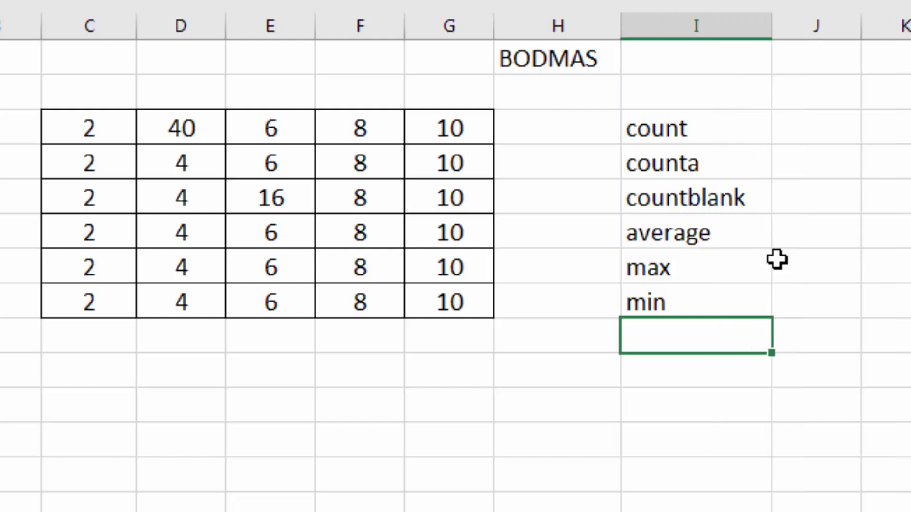
# Review the count, counta and countblank labels against the cells of the number table in C3:G8.
pyautogui.click(692, 128)
pyautogui.click(685, 170)
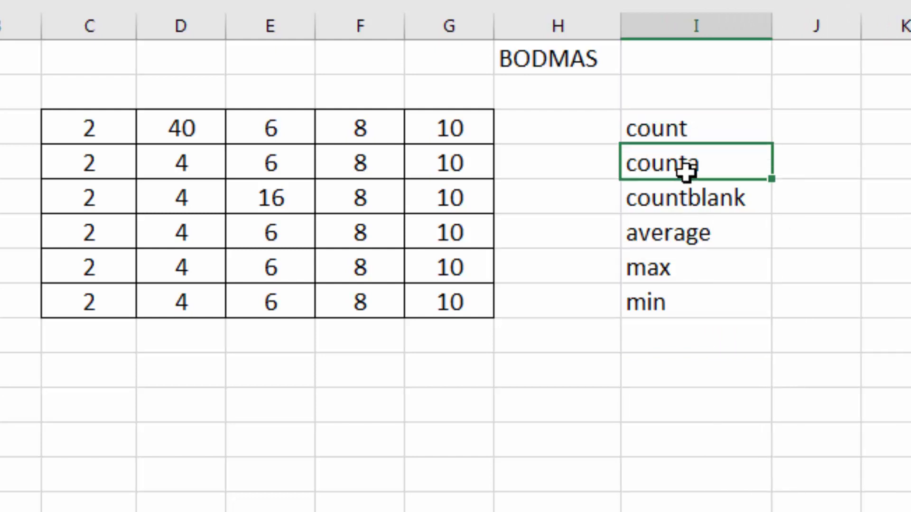
pyautogui.click(690, 130)
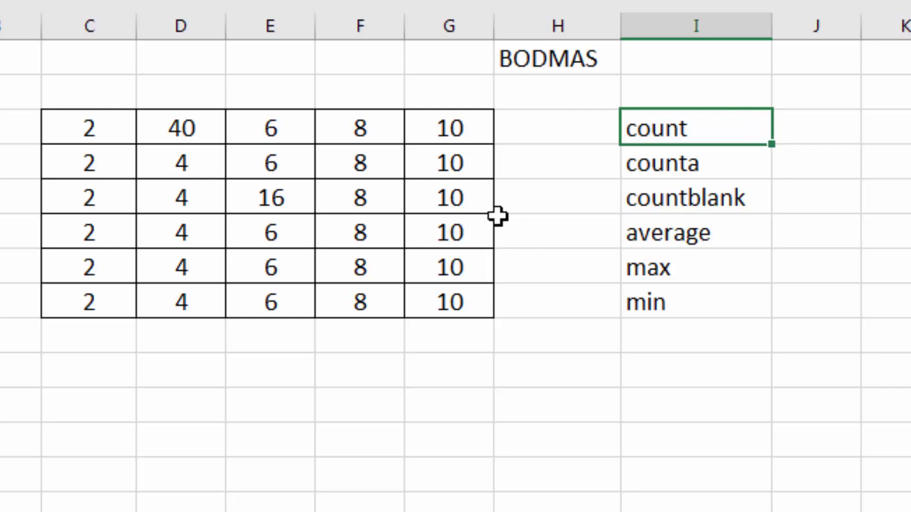
pyautogui.moveTo(102, 135); pyautogui.dragTo(285, 131)
pyautogui.moveTo(361, 143); pyautogui.dragTo(456, 291)
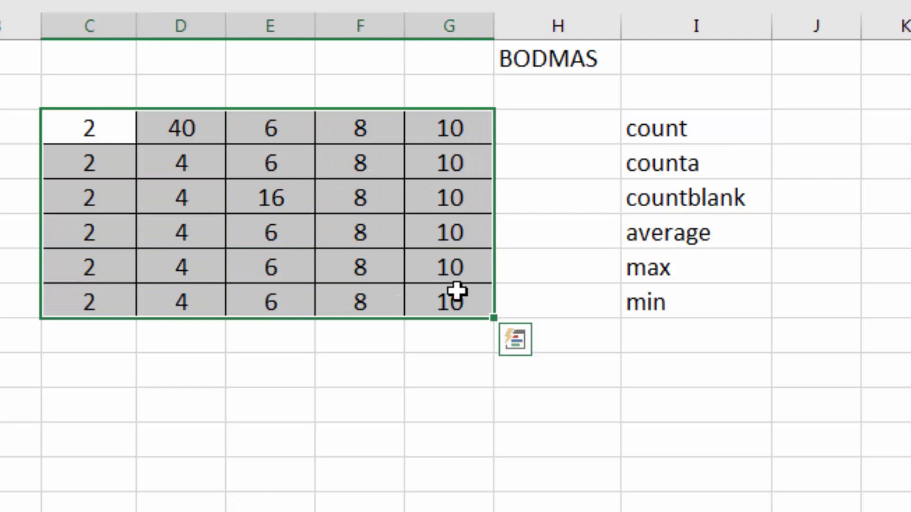
pyautogui.click(386, 241)
pyautogui.click(388, 175)
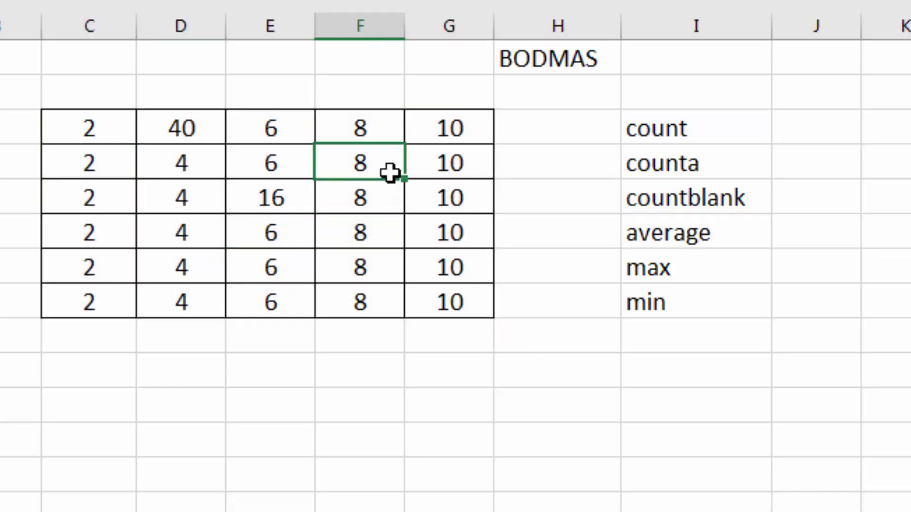
pyautogui.click(442, 164)
pyautogui.click(441, 197)
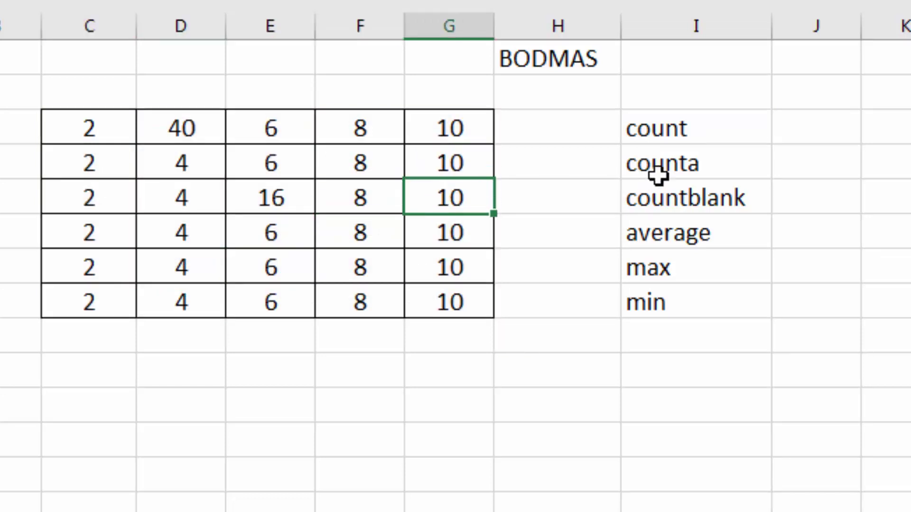
pyautogui.click(669, 164)
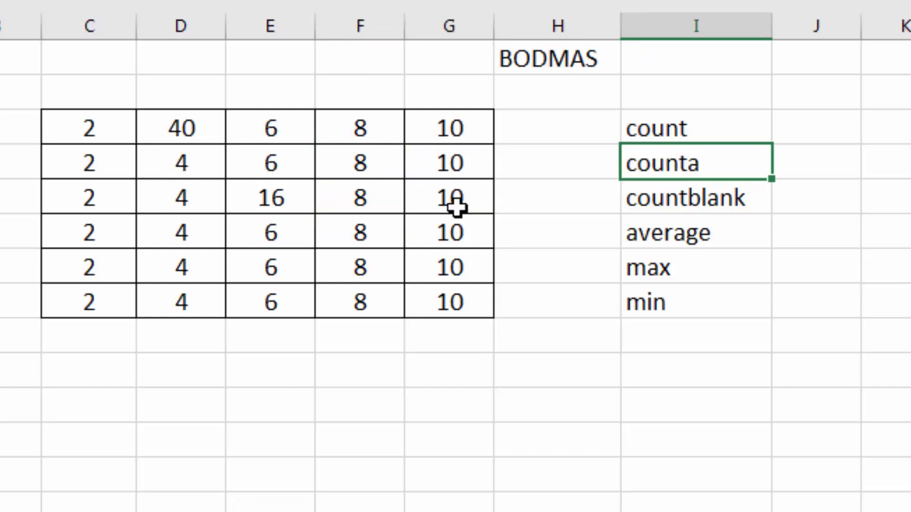
pyautogui.click(362, 228)
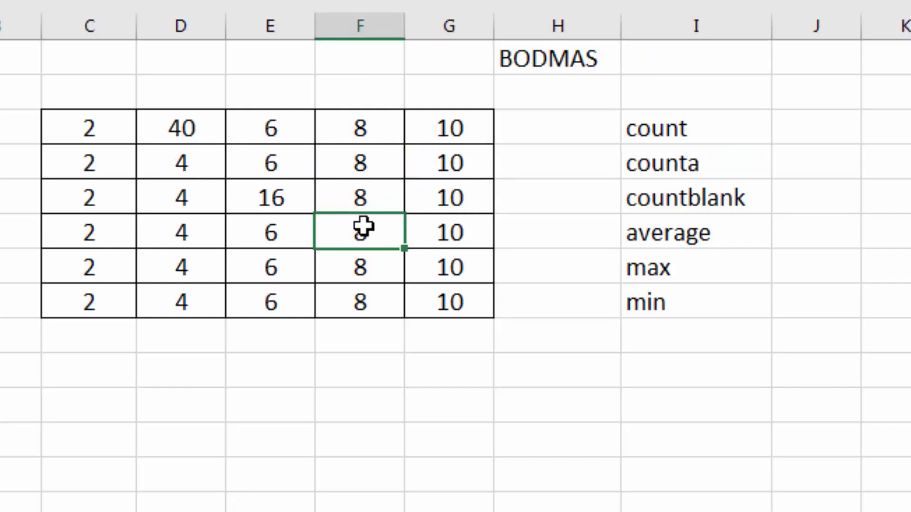
pyautogui.click(675, 202)
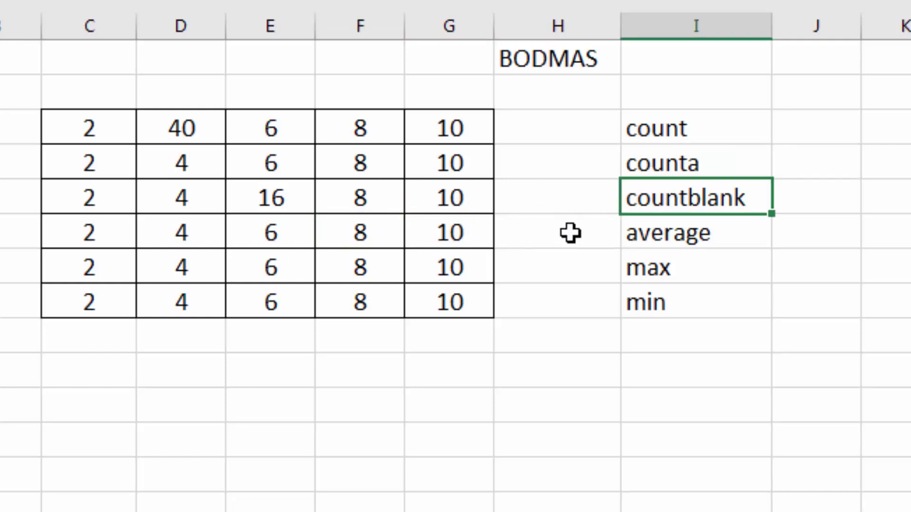
# Relate the average label to the items table by examining its Qty values and each fruit's Rate value.
pyautogui.click(647, 233)
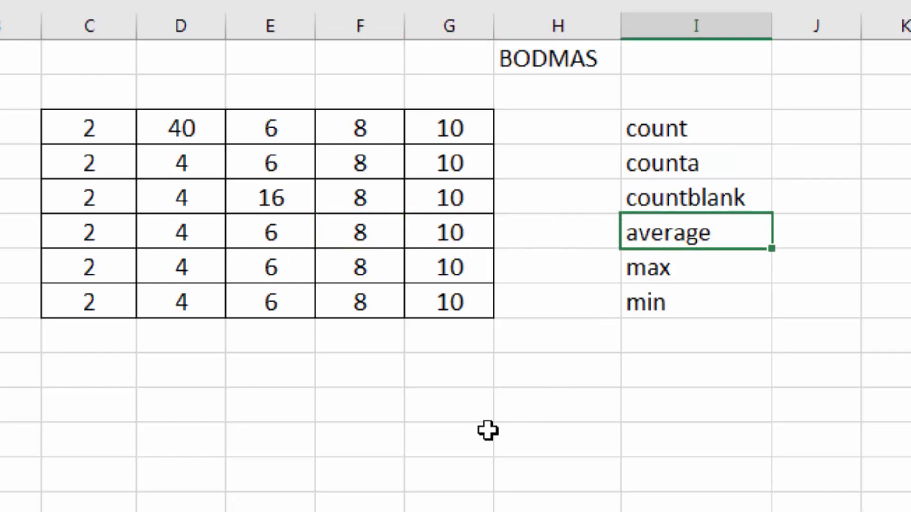
pyautogui.scroll(-3, 488, 430)
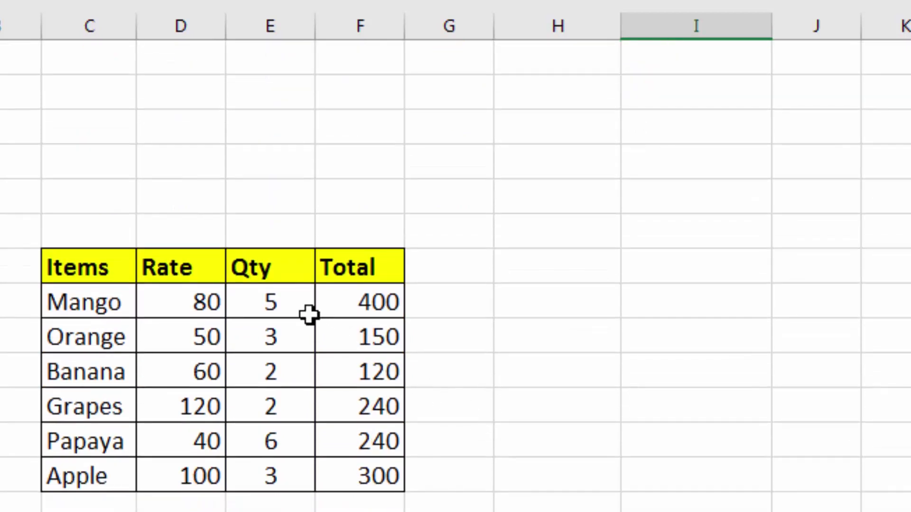
pyautogui.moveTo(282, 305); pyautogui.dragTo(284, 373)
pyautogui.click(186, 311)
pyautogui.click(188, 339)
pyautogui.click(192, 375)
pyautogui.click(197, 444)
pyautogui.click(199, 479)
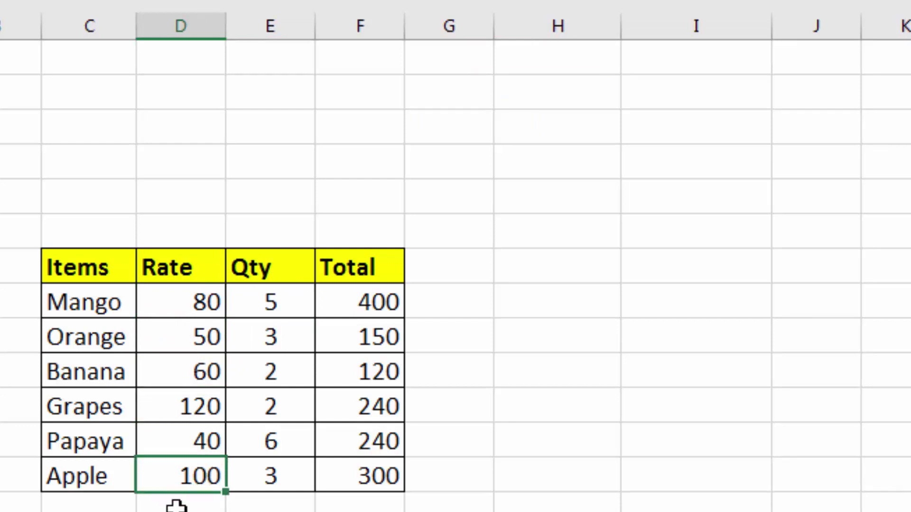
pyautogui.click(176, 505)
pyautogui.moveTo(183, 315); pyautogui.dragTo(189, 496)
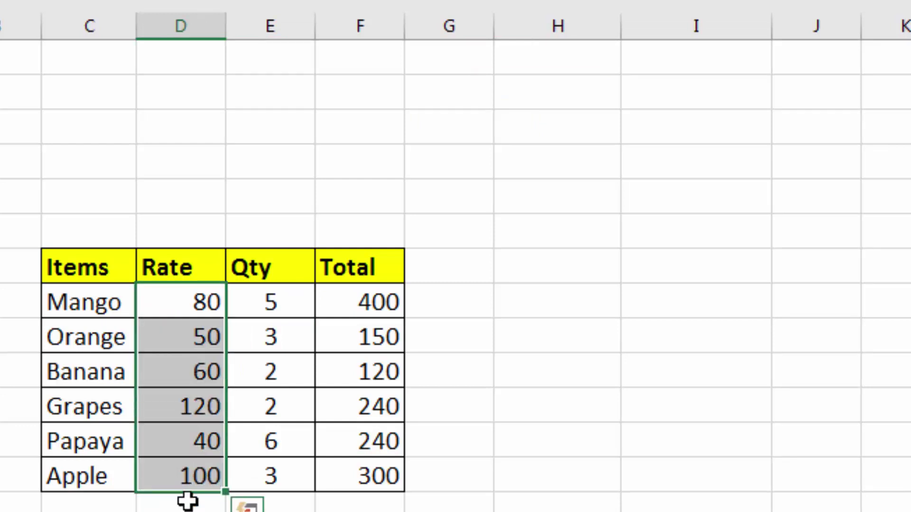
pyautogui.click(191, 506)
pyautogui.moveTo(181, 301); pyautogui.dragTo(181, 456)
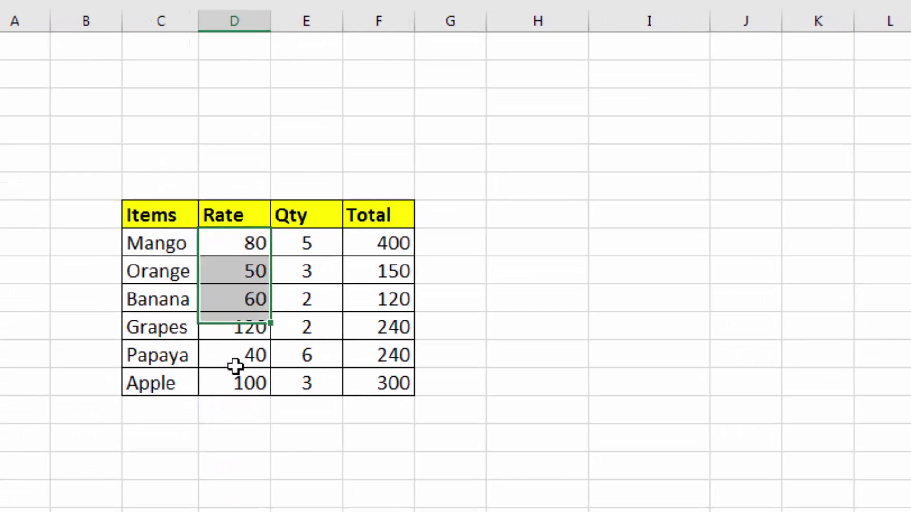
pyautogui.moveTo(236, 366); pyautogui.dragTo(236, 378)
pyautogui.click(244, 407)
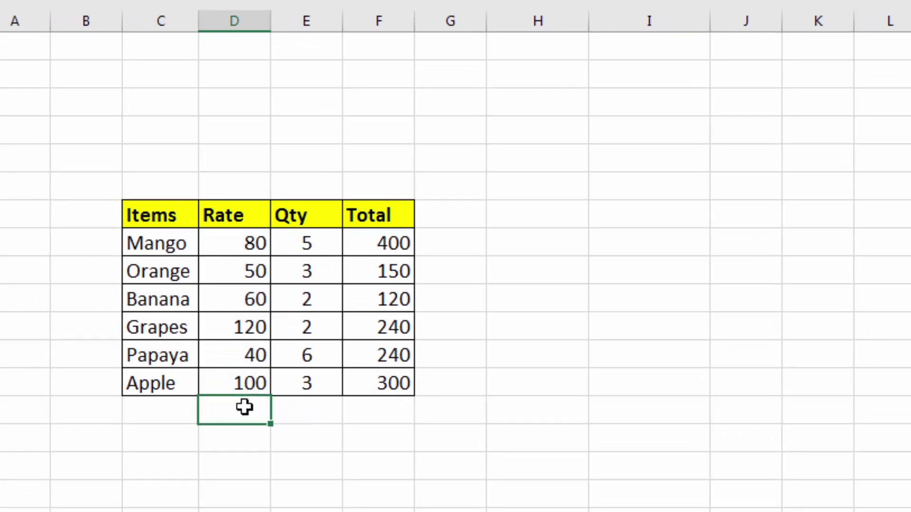
# Review the average, max and min labels against the values in C3:G8, and look over the whole function list in I3:I8.
pyautogui.scroll(3, 460, 306)
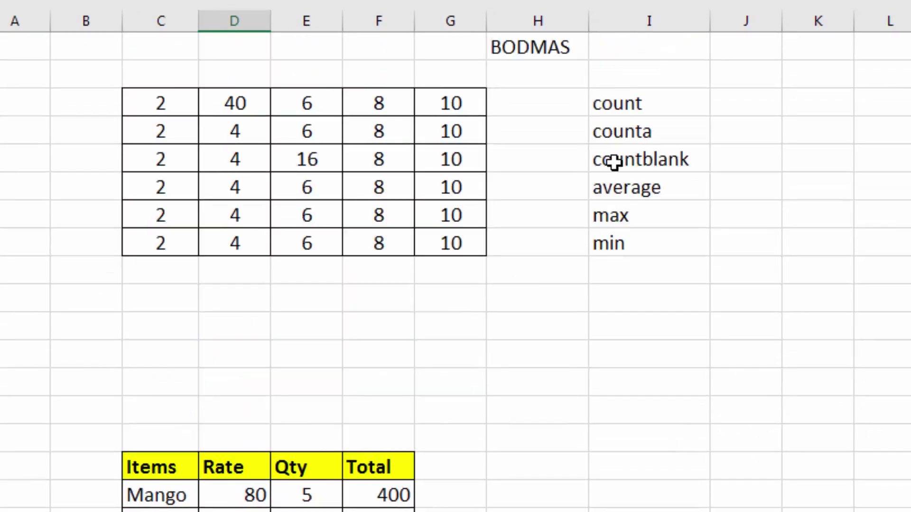
pyautogui.click(625, 186)
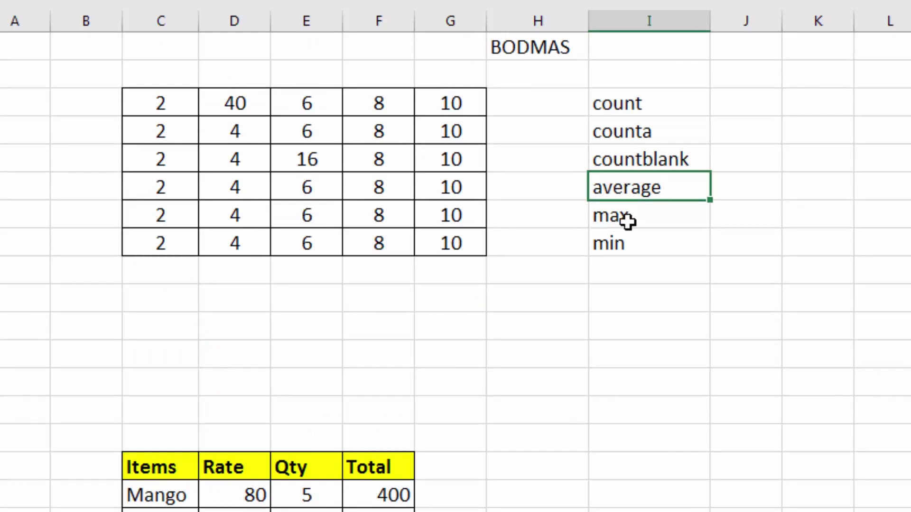
pyautogui.moveTo(130, 107); pyautogui.dragTo(150, 222)
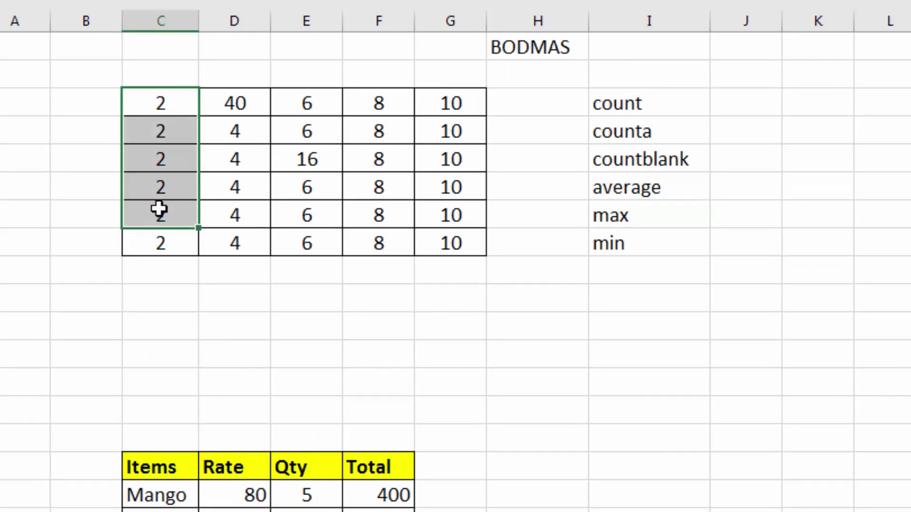
pyautogui.moveTo(236, 107); pyautogui.dragTo(235, 215)
pyautogui.moveTo(146, 101); pyautogui.dragTo(453, 245)
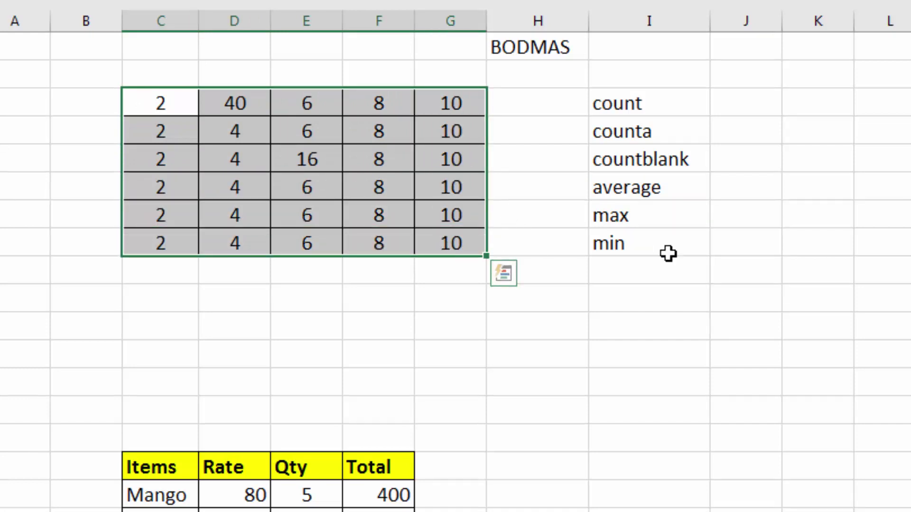
pyautogui.click(291, 212)
pyautogui.click(632, 217)
pyautogui.click(634, 245)
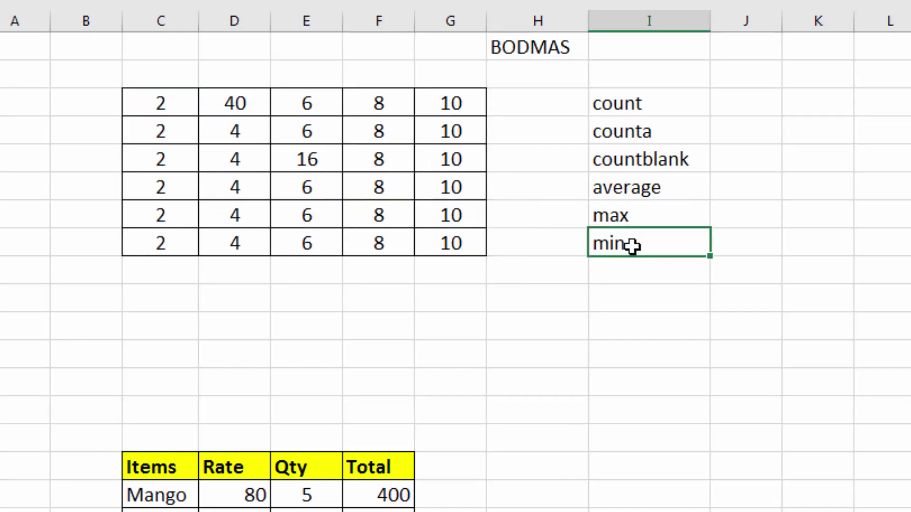
pyautogui.click(642, 280)
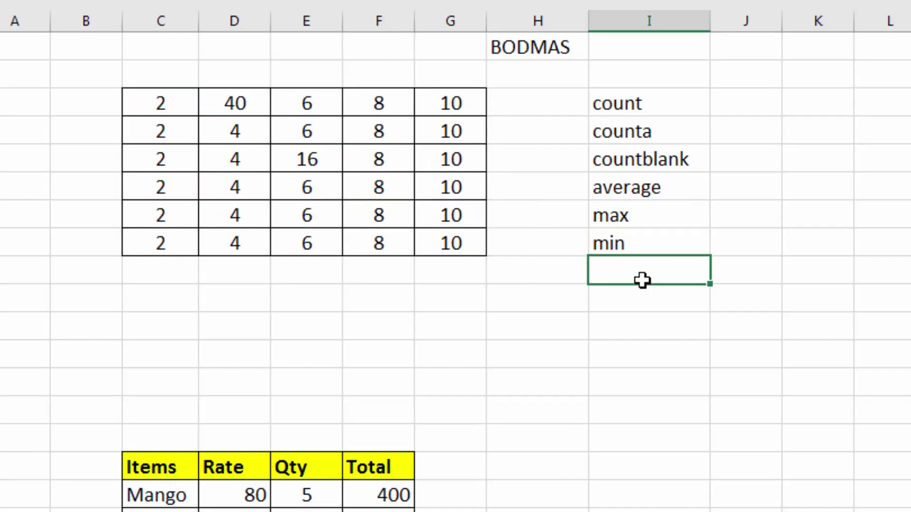
pyautogui.moveTo(660, 105); pyautogui.dragTo(671, 243)
pyautogui.click(742, 192)
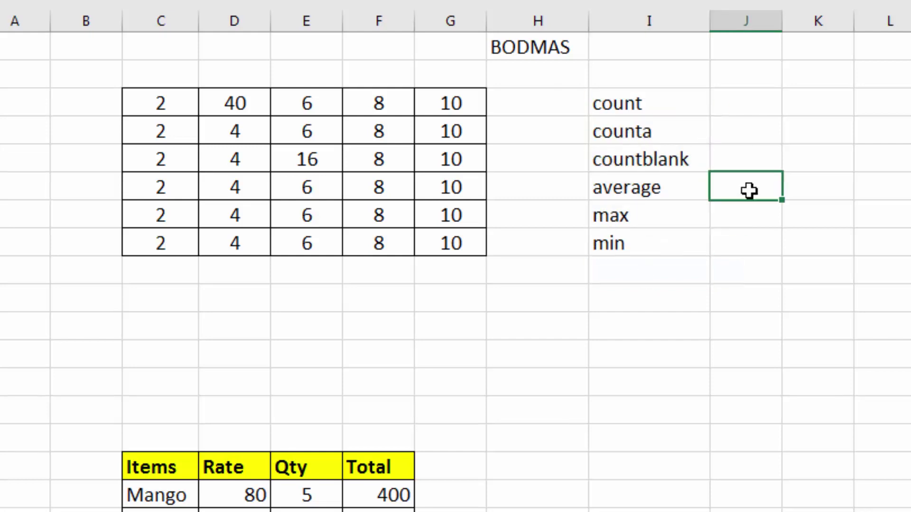